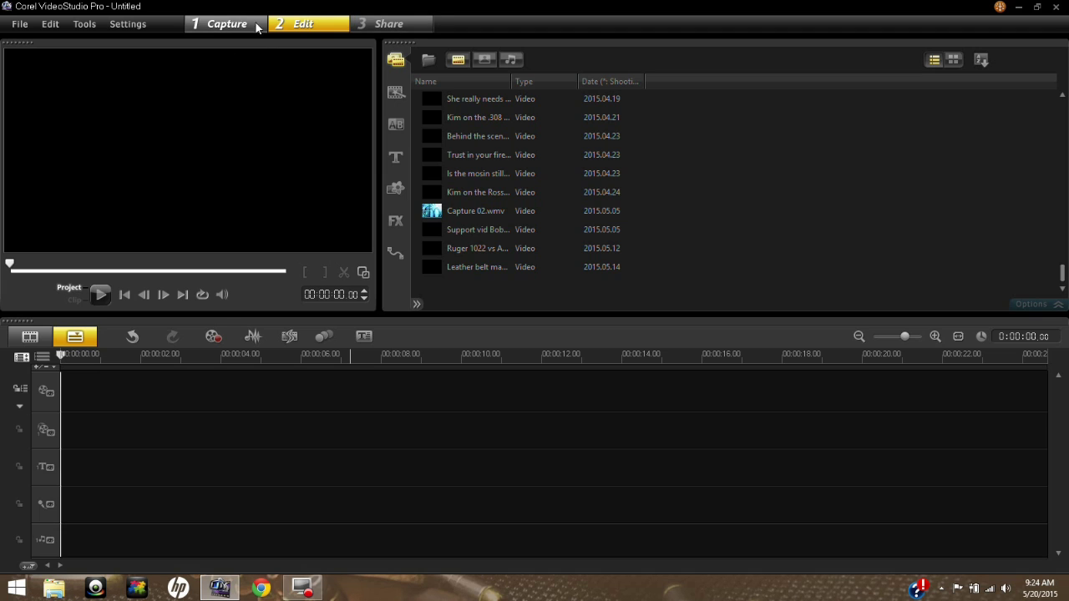
Look through the Capture and Share workspaces and return to the Edit workspace
click(231, 25)
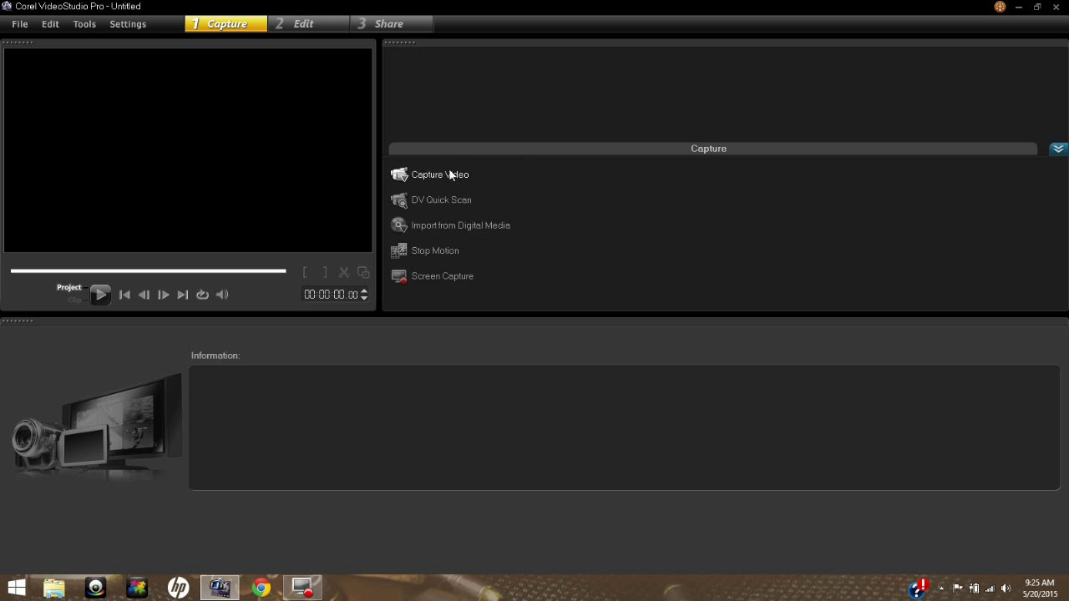
click(312, 26)
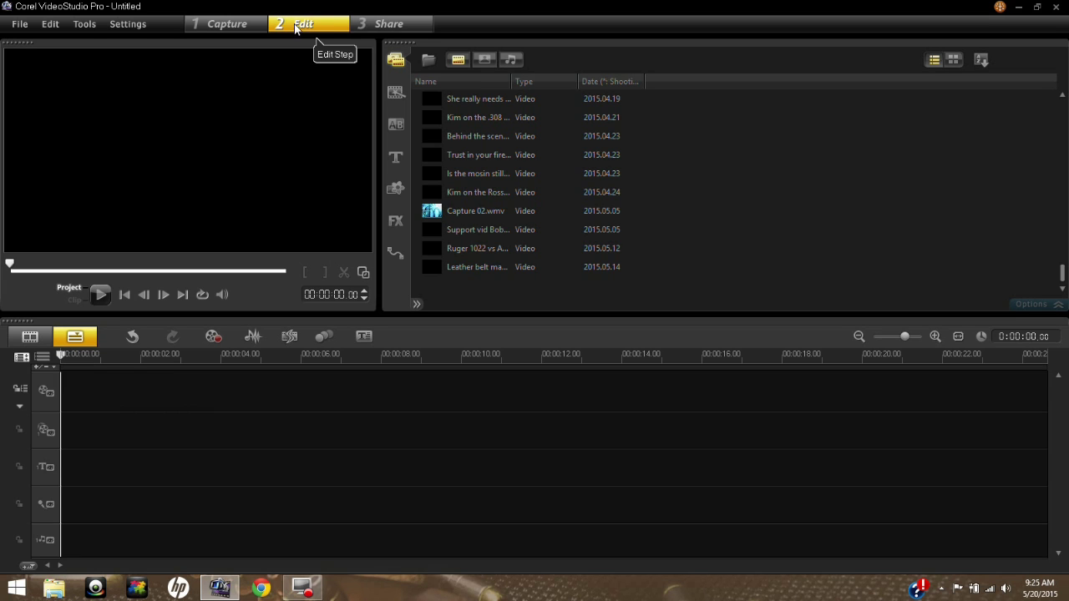
click(386, 25)
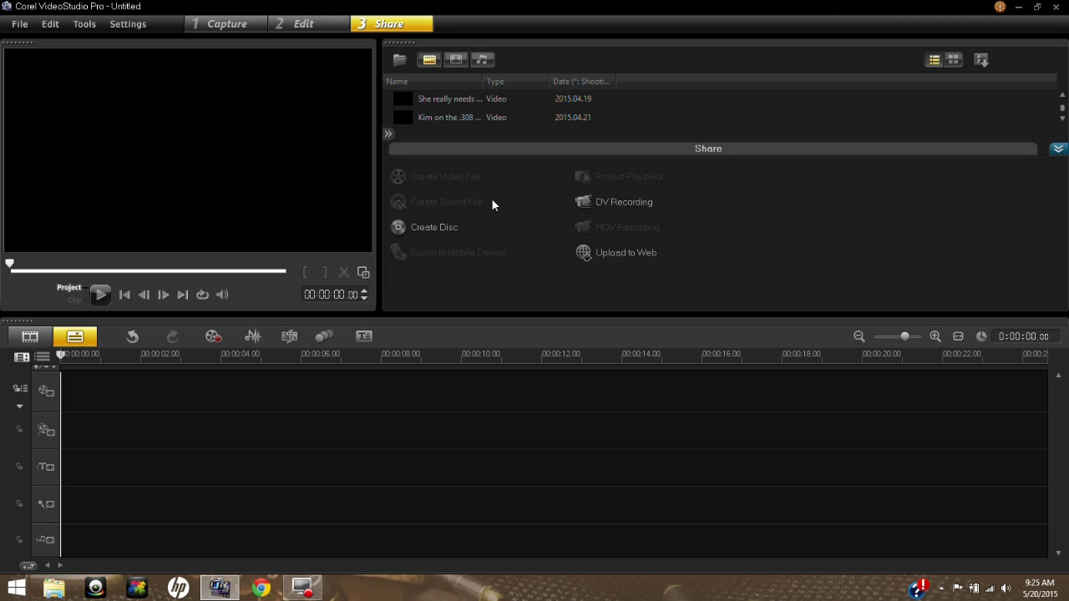
click(316, 22)
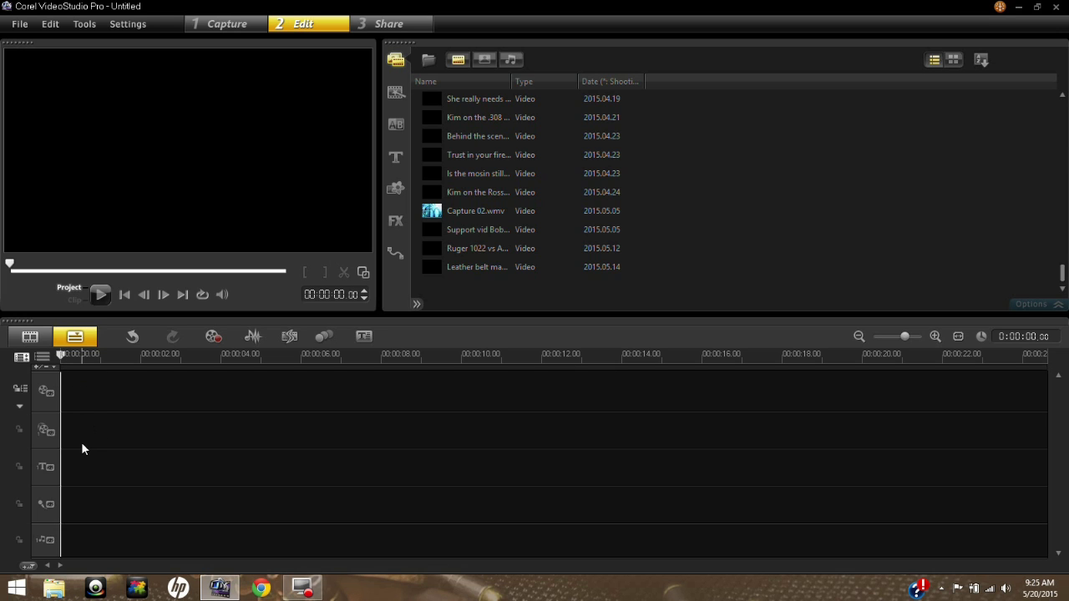
Scrub the playhead along the empty timeline and return it to the start
click(90, 393)
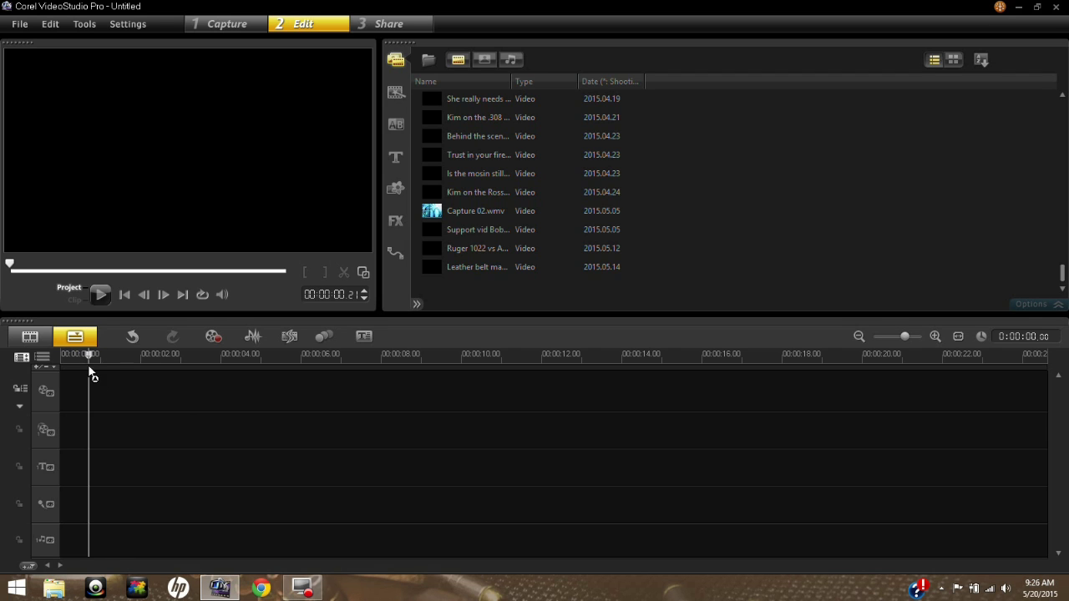
drag(92, 356, 60, 357)
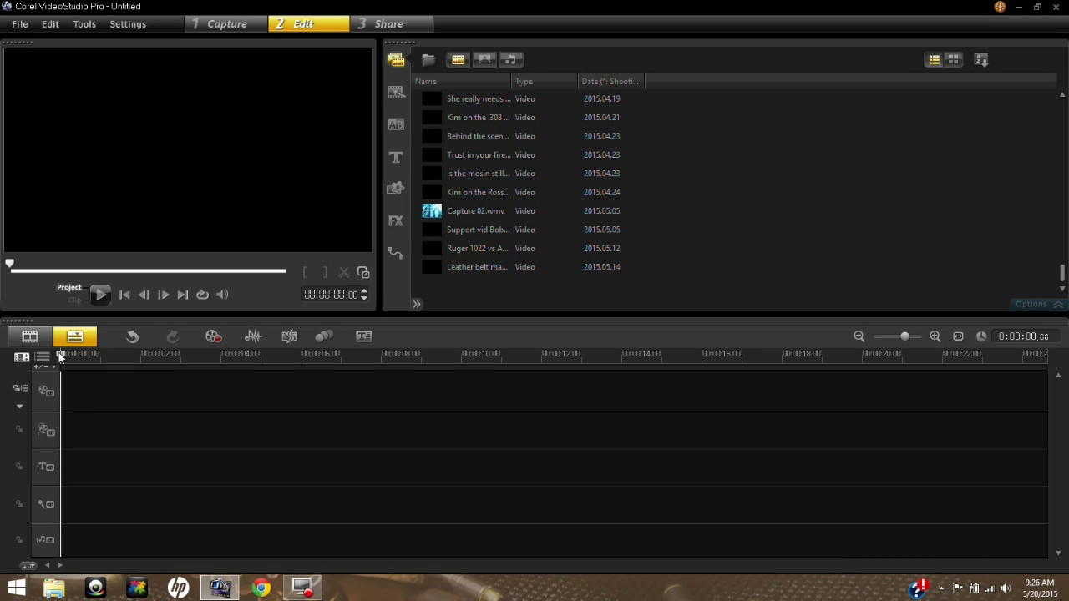
drag(67, 357, 102, 356)
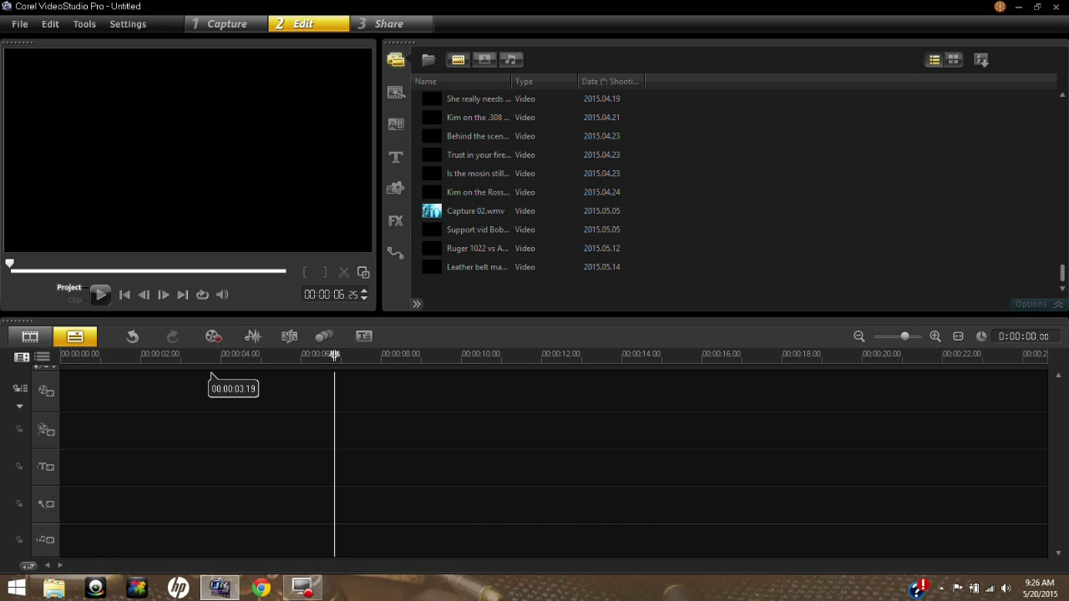
drag(212, 375, 59, 358)
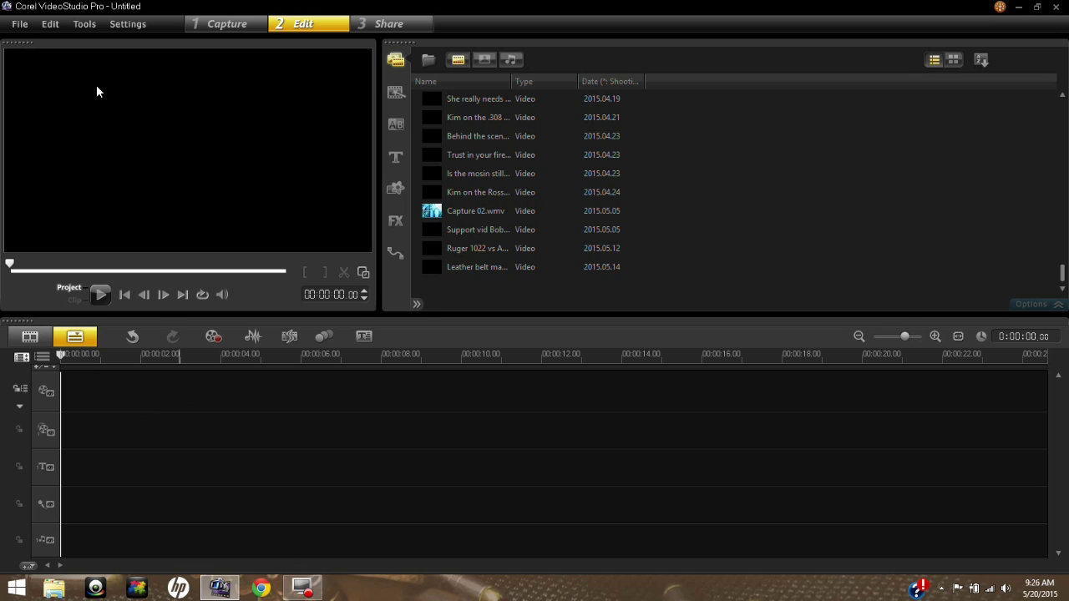
click(19, 25)
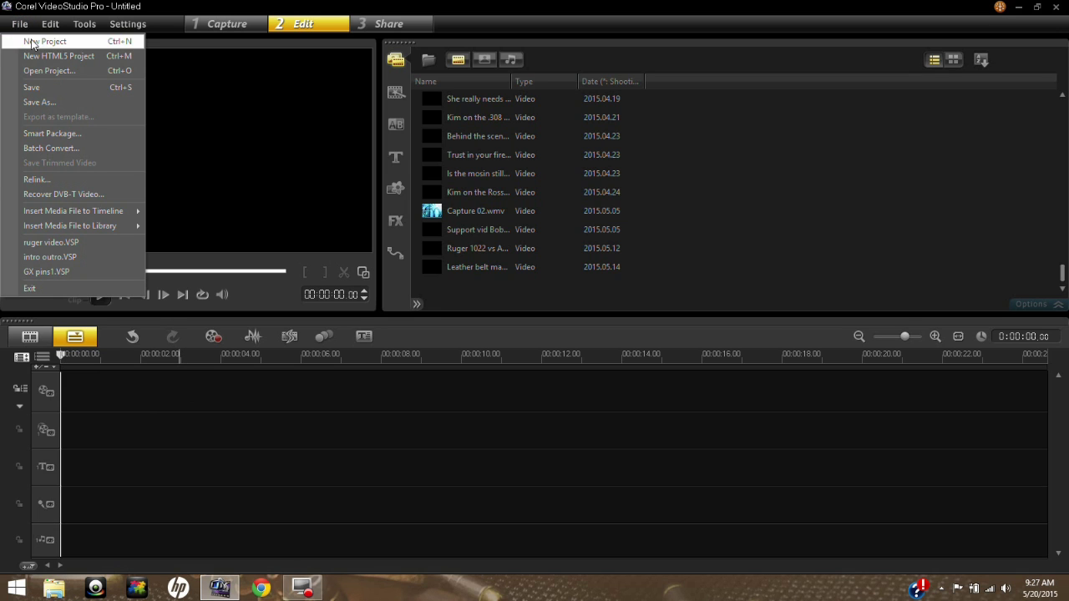
mouse_move(58, 220)
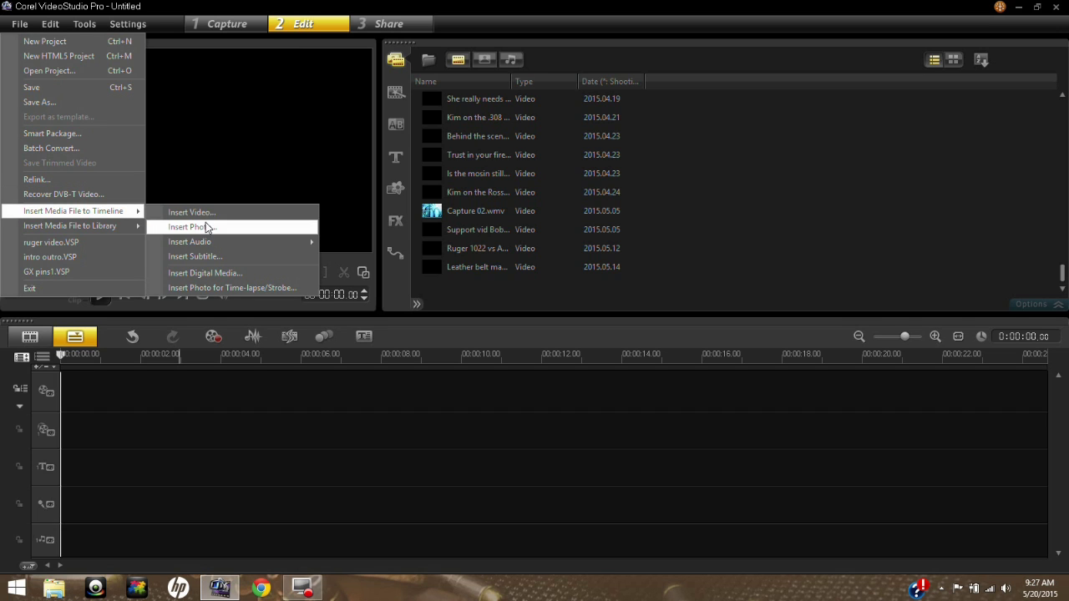
mouse_move(209, 244)
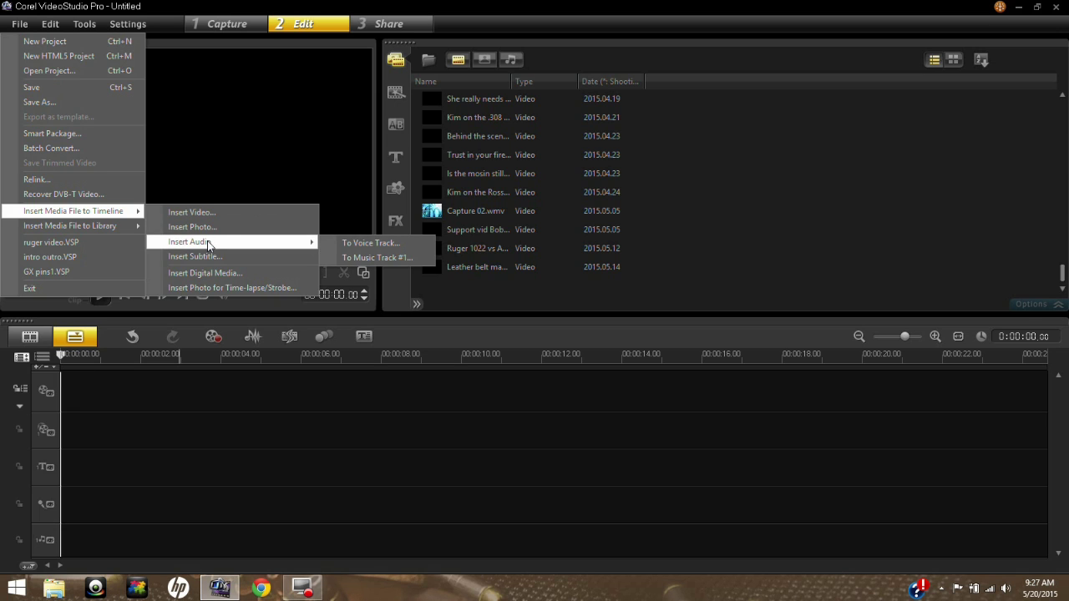
click(102, 374)
key(Home)
Insert the video file MVI_3541.MOV from New folder (2) into the main video track
click(121, 390)
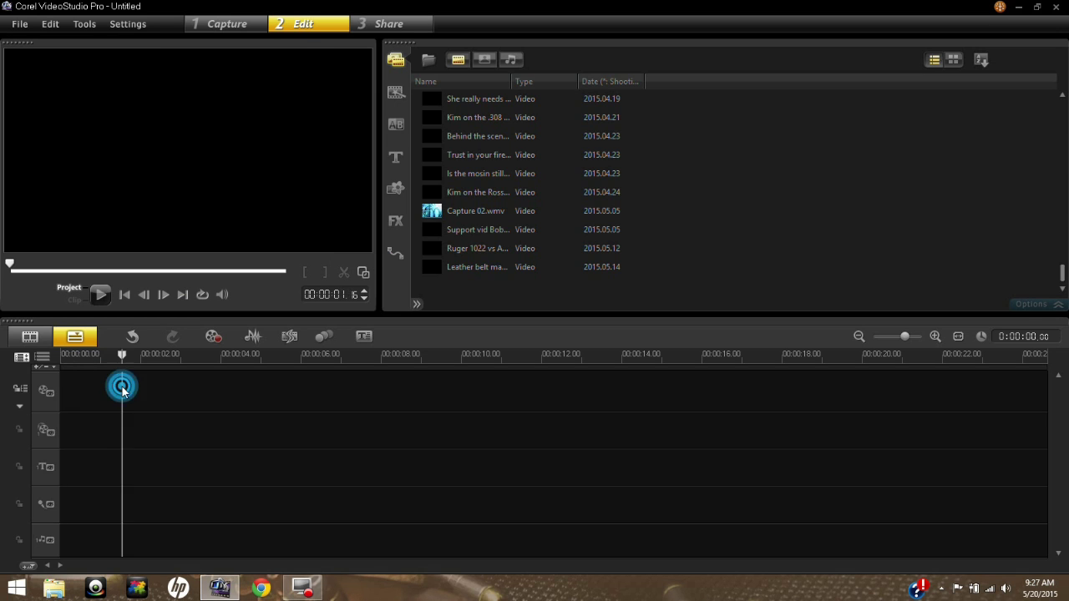
right_click(122, 391)
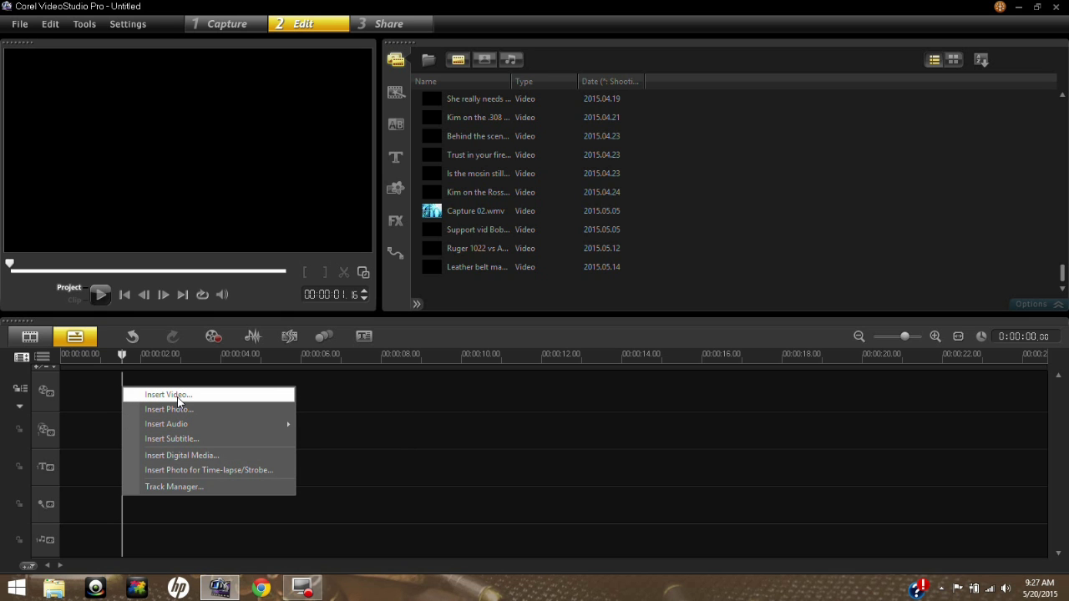
click(171, 395)
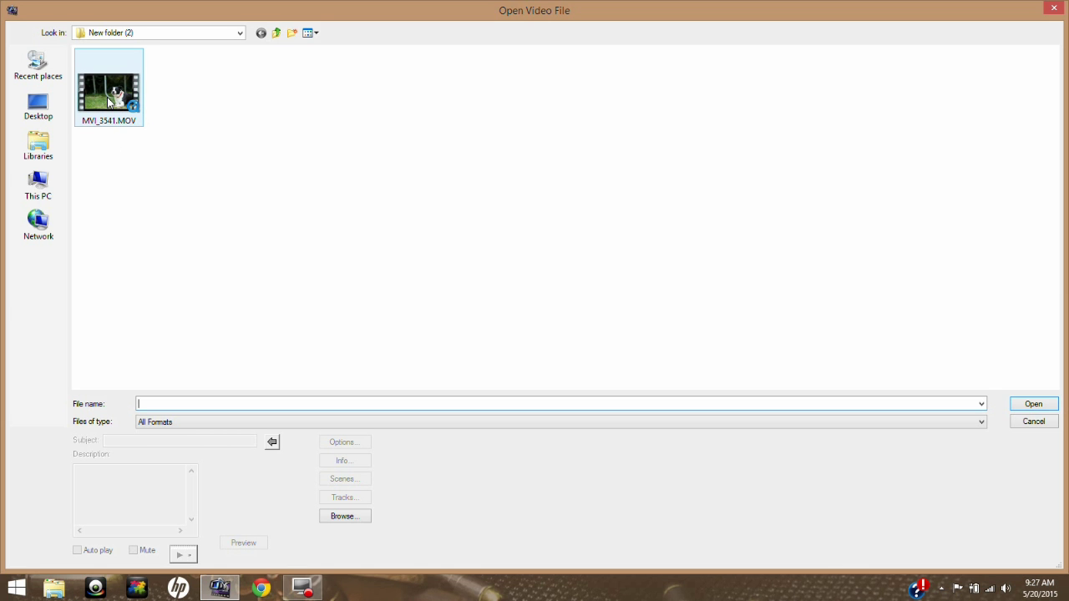
double_click(107, 97)
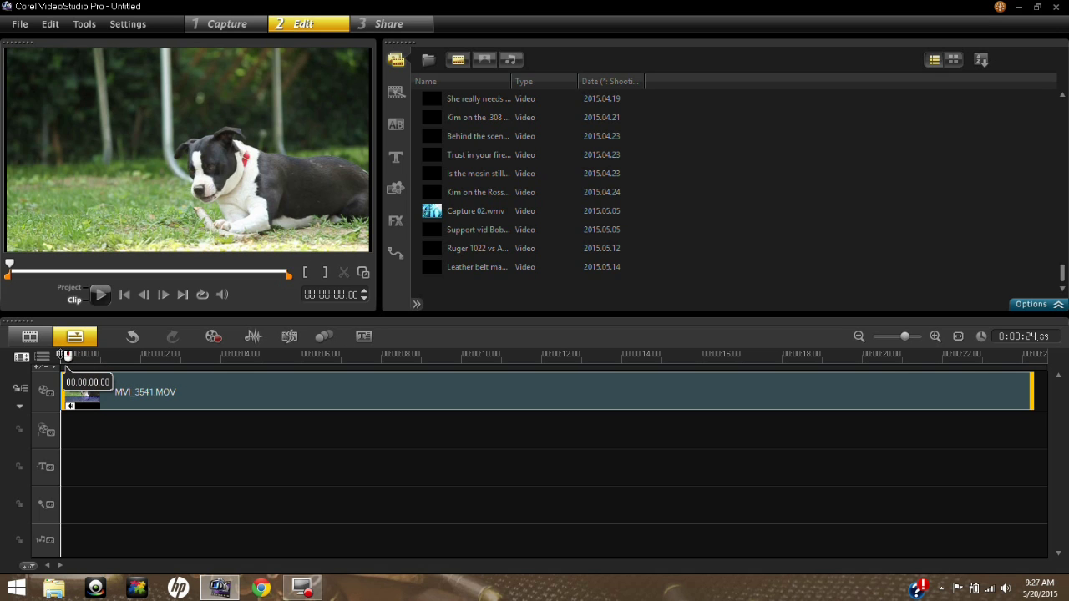
Trim the start of the MVI_3541.MOV clip to 00:00:03.17 by its front edge, and undo the trim
click(67, 356)
drag(74, 354, 142, 368)
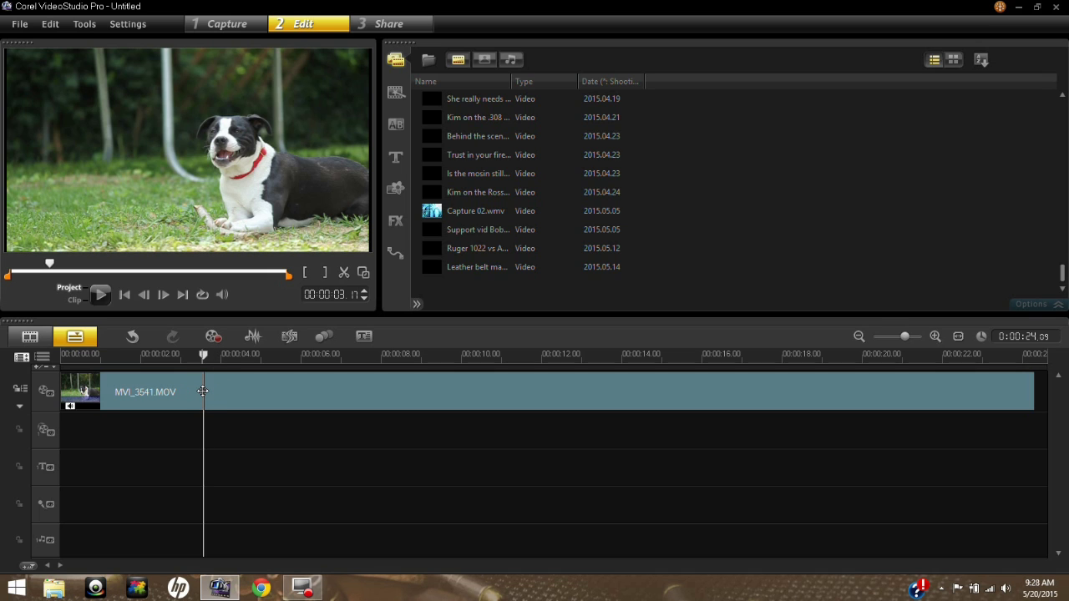
double_click(202, 391)
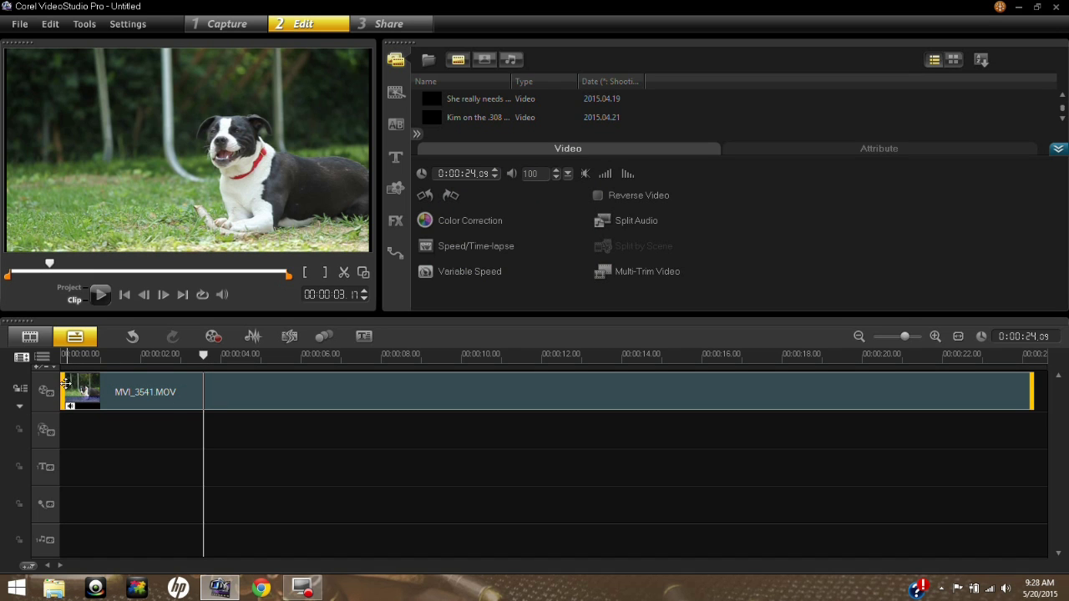
drag(62, 382, 202, 386)
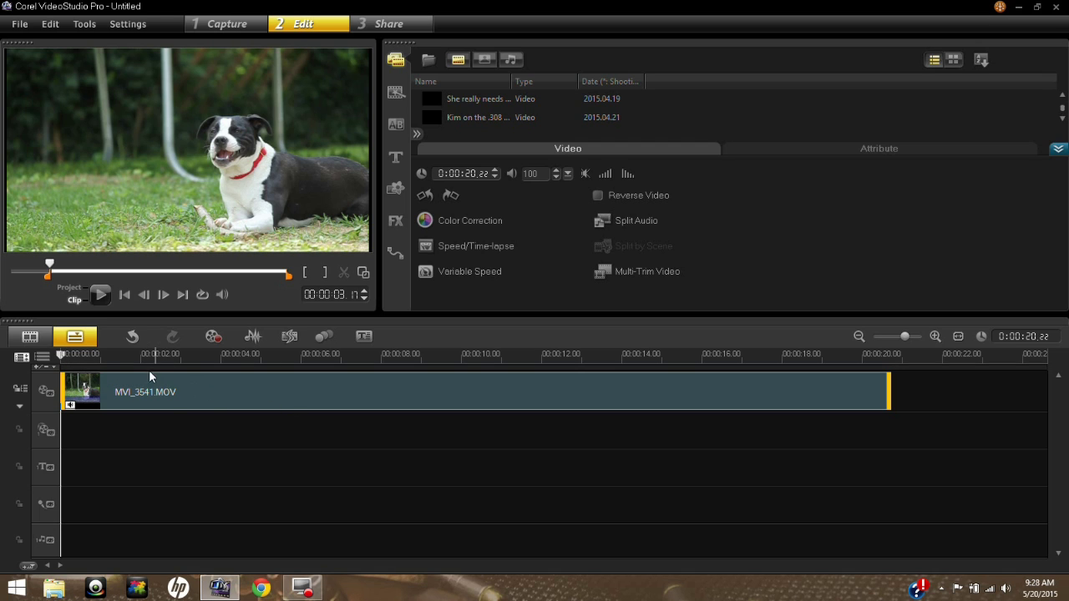
click(136, 342)
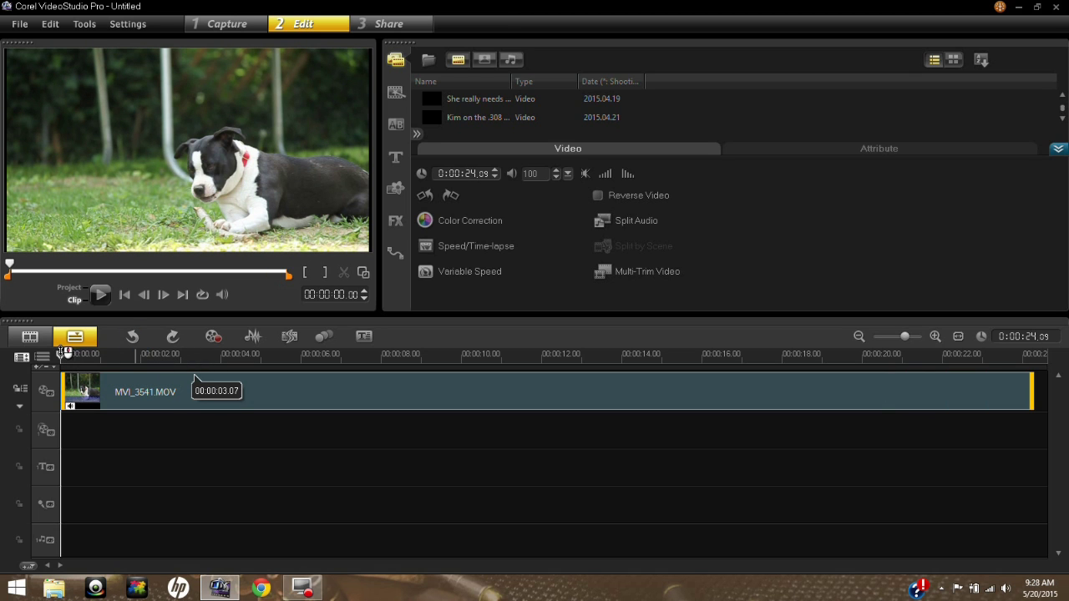
Split the MVI_3541.MOV clip at 00:00:03.20 on the timeline
drag(64, 353, 88, 355)
key(space)
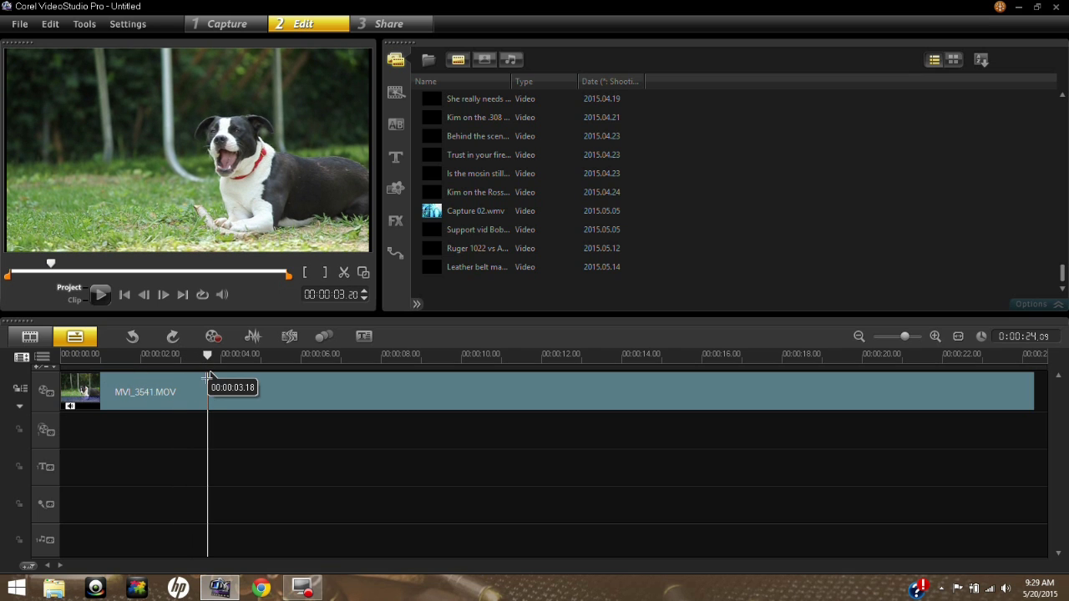
double_click(208, 394)
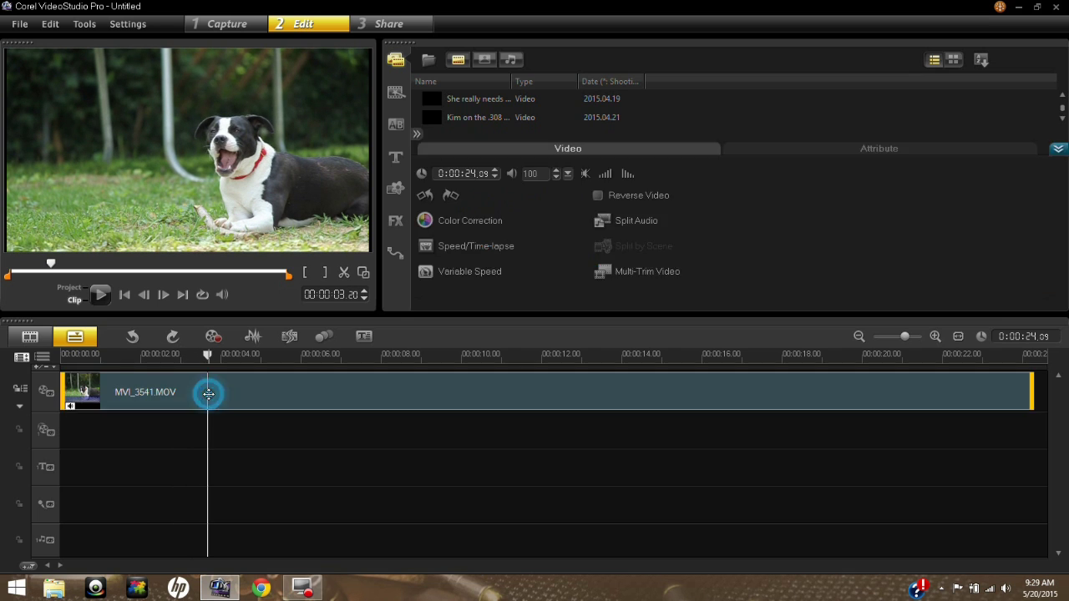
right_click(209, 393)
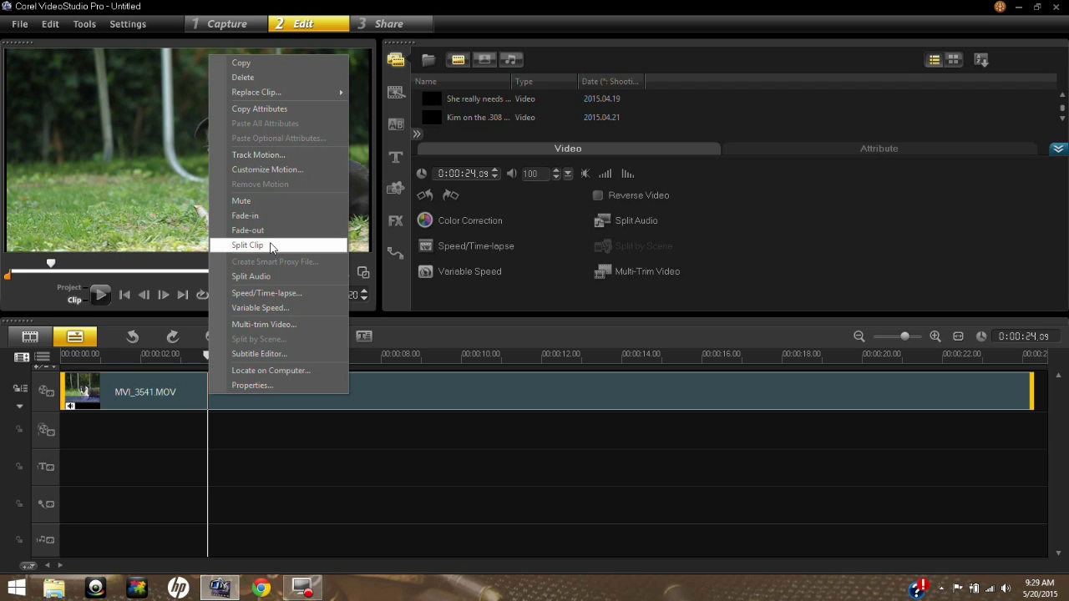
click(247, 245)
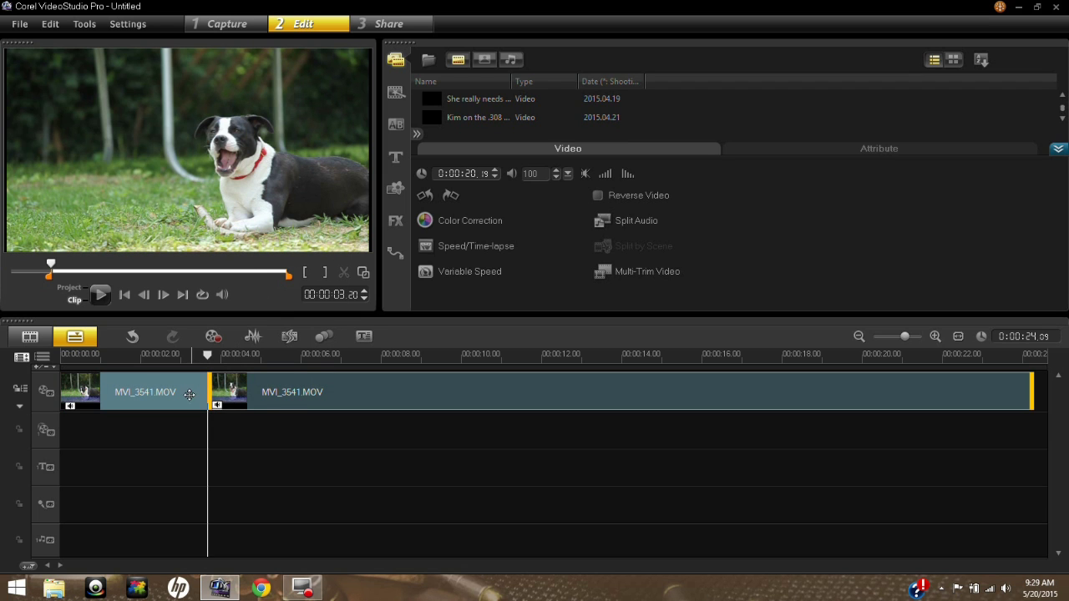
Delete the short first segment of the split MVI_3541.MOV clip from the video track
click(152, 394)
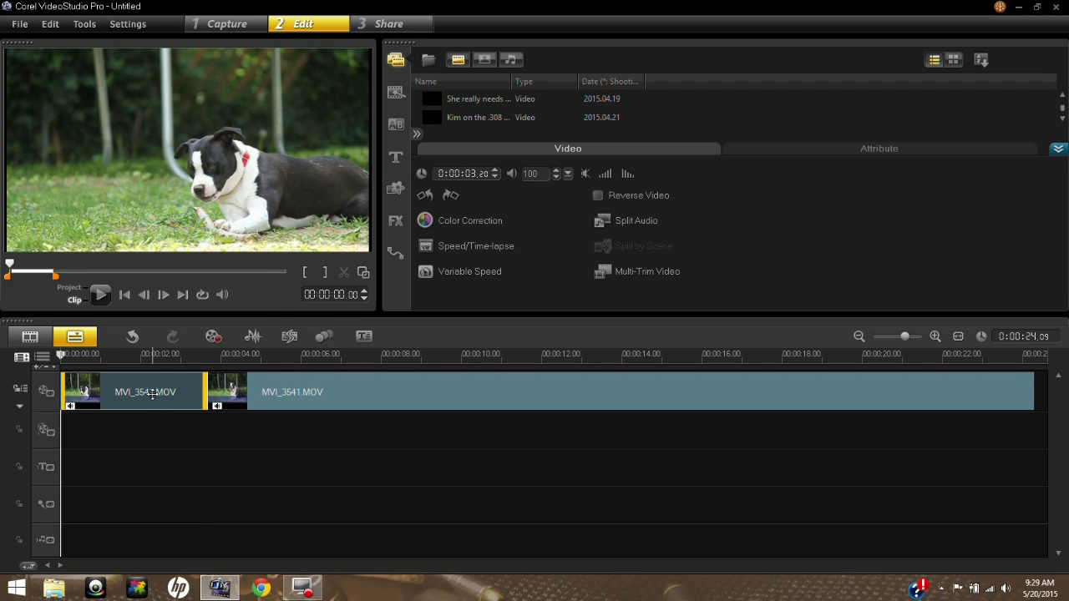
click(282, 392)
click(153, 395)
right_click(141, 399)
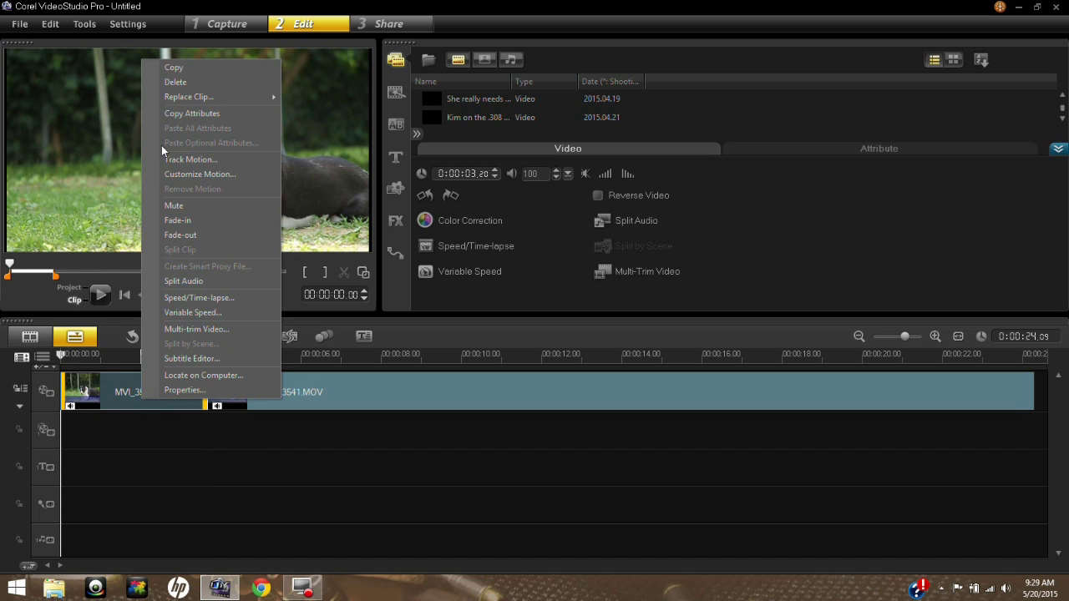
click(177, 83)
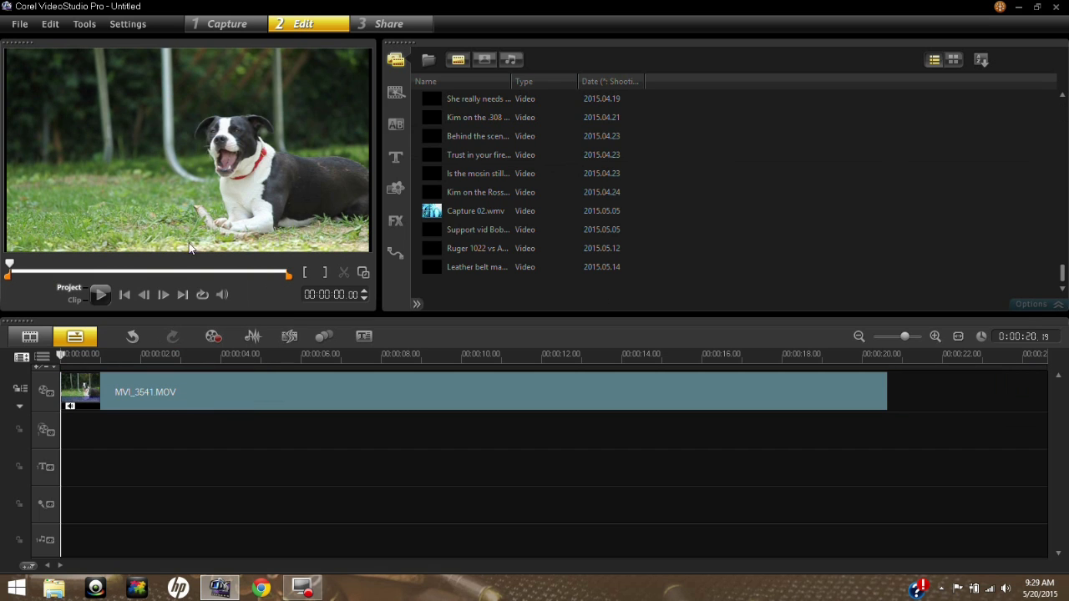
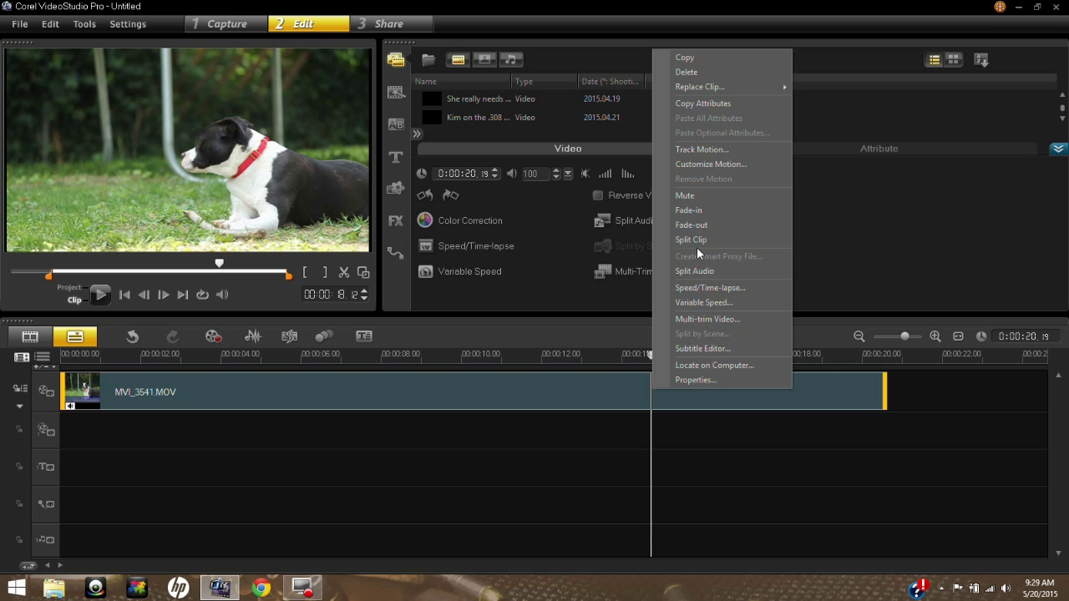
Split the remaining clip at 00:00:14.22 on the timeline and delete the segment after the cut
click(697, 241)
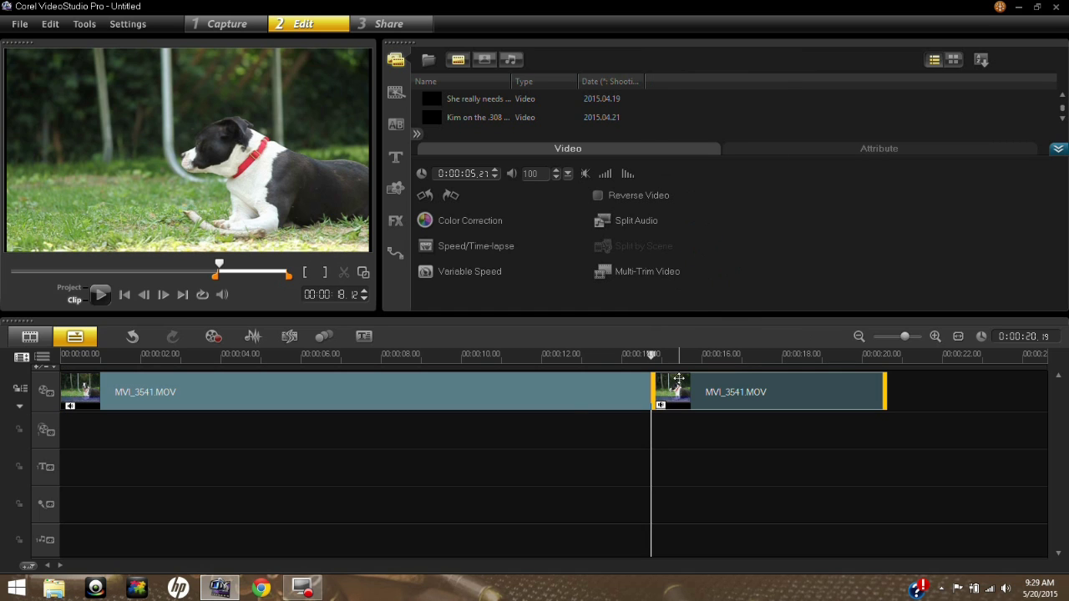
click(573, 399)
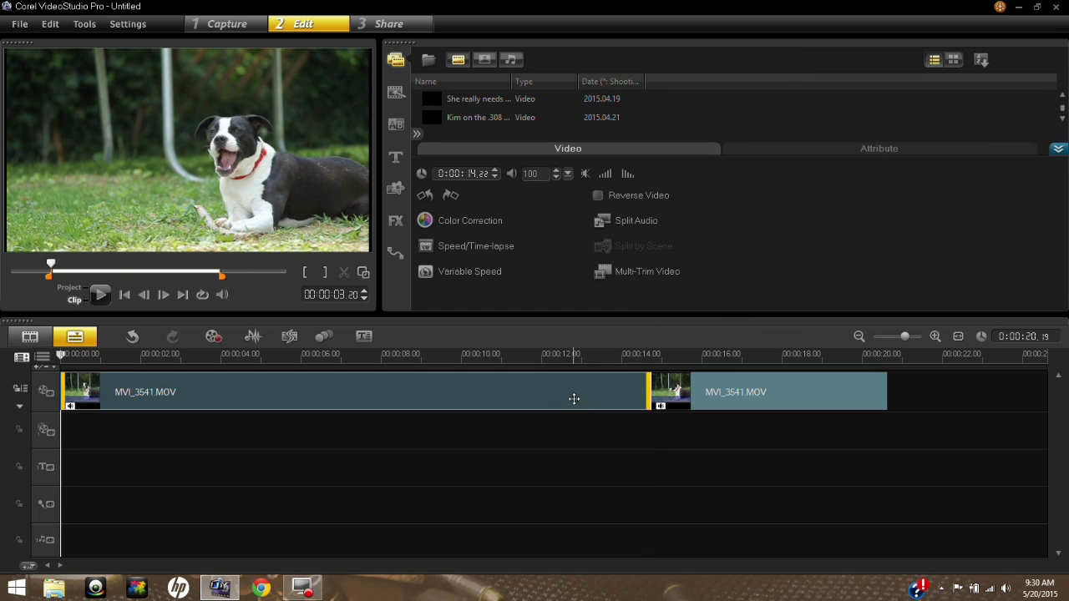
click(703, 389)
click(600, 398)
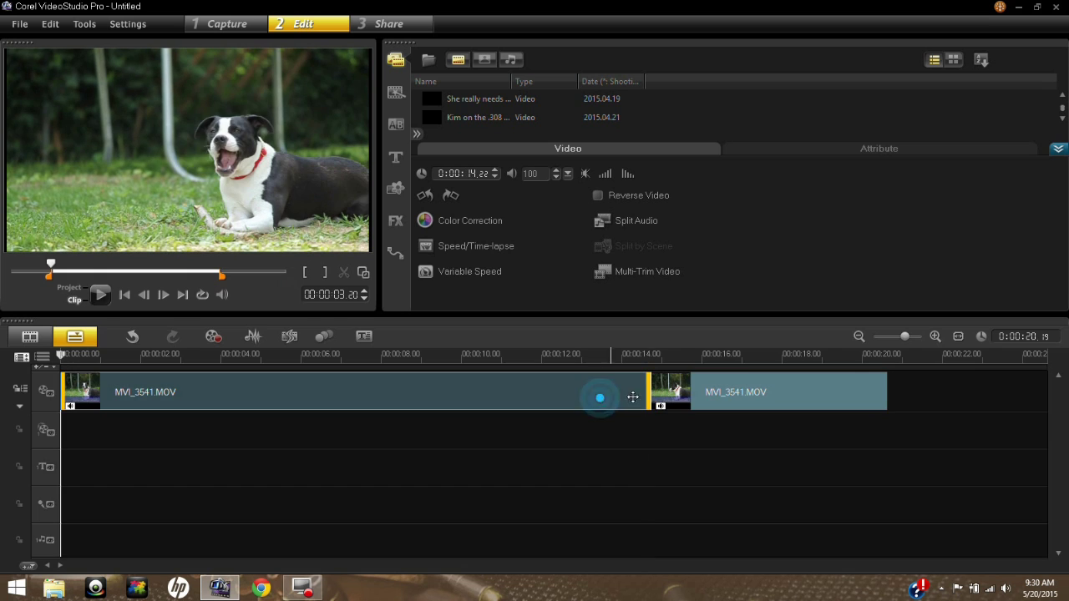
click(715, 390)
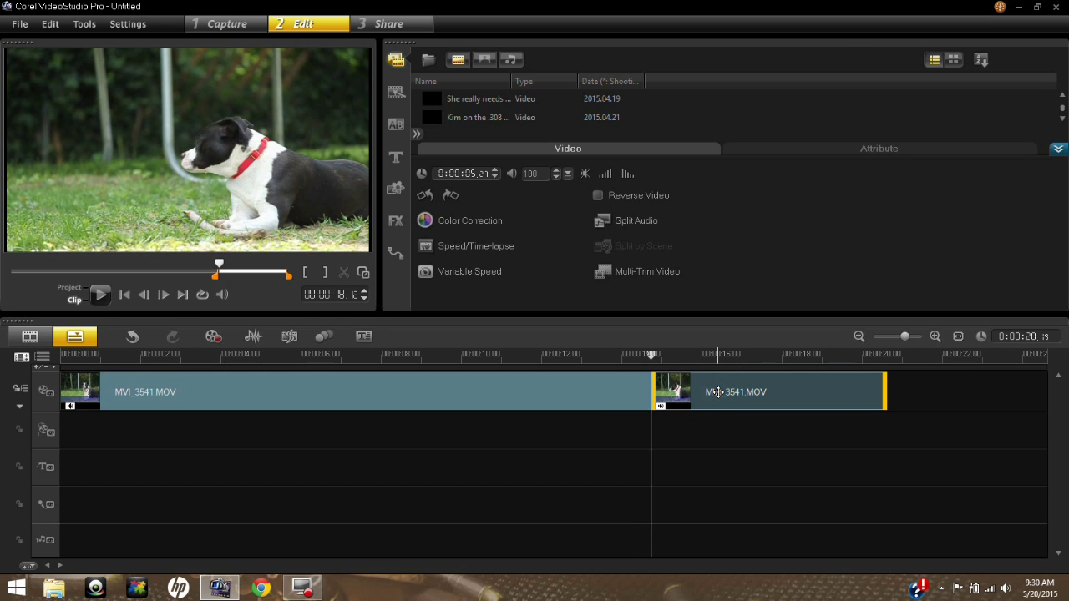
right_click(718, 392)
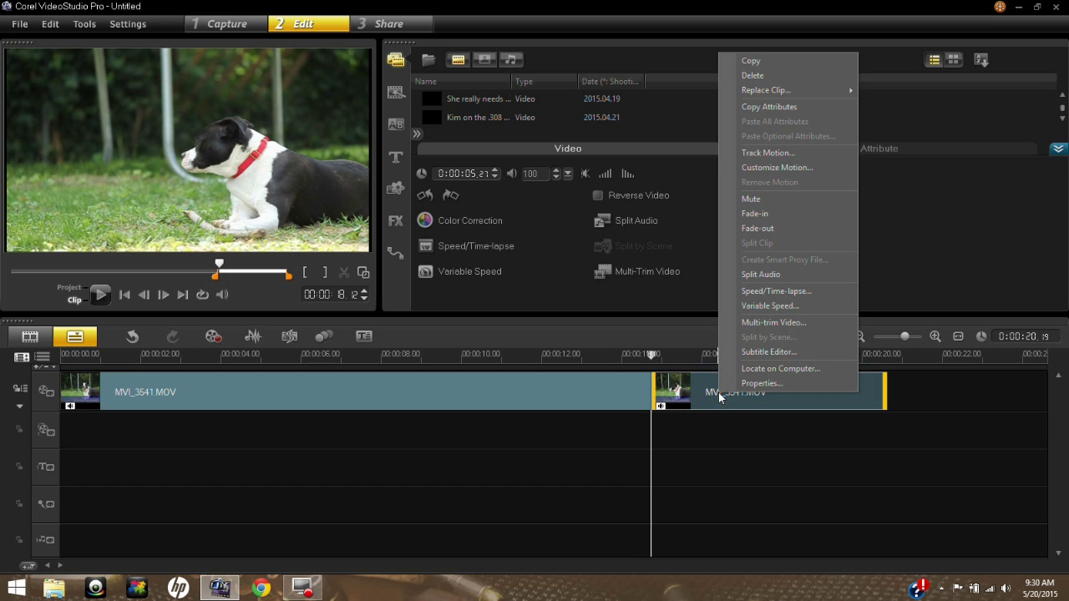
click(752, 76)
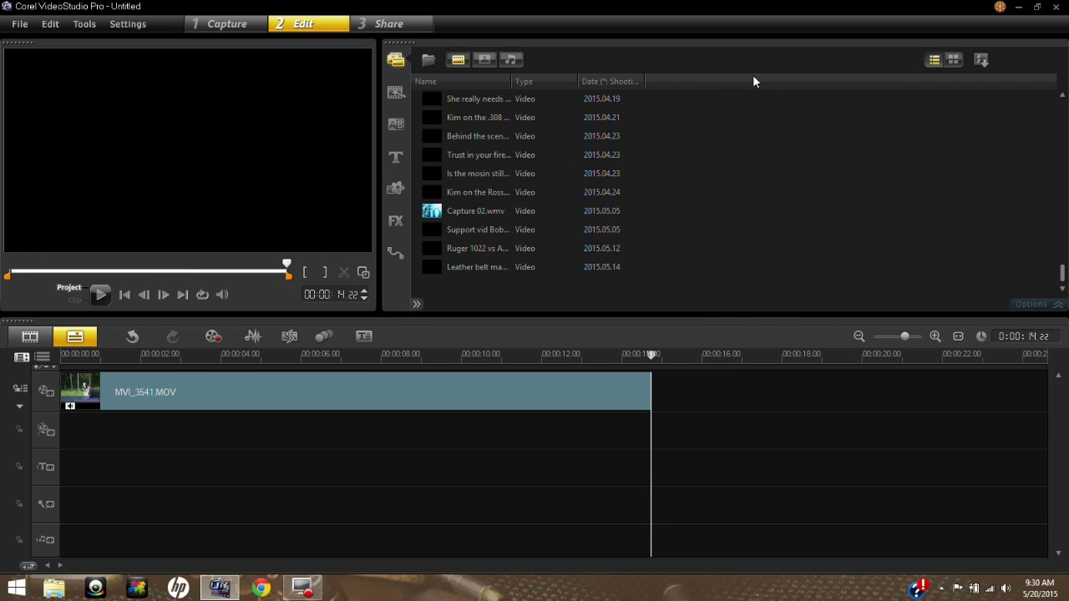
Undo the deletion of the end segment and the split before it
click(135, 337)
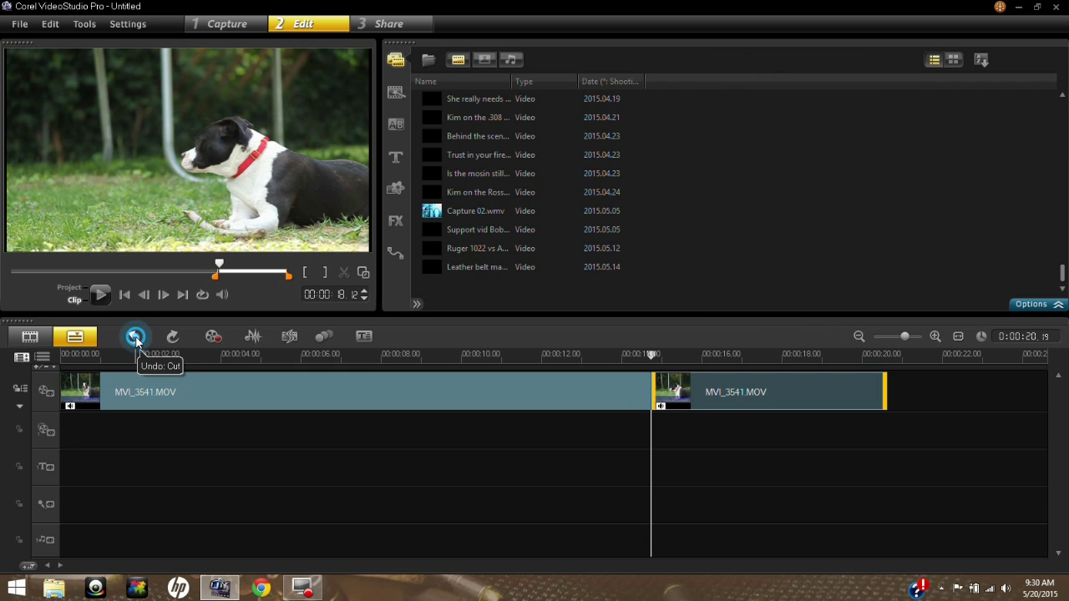
click(134, 338)
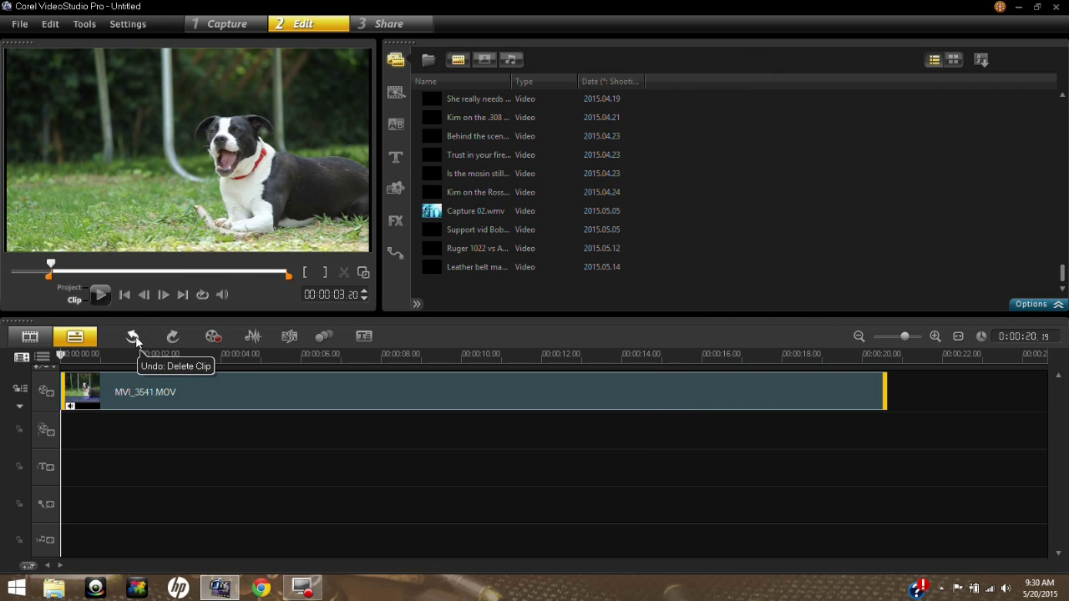
Trim the end of the MVI_3541.MOV clip on the video track back to about 00:00:15.02
click(772, 356)
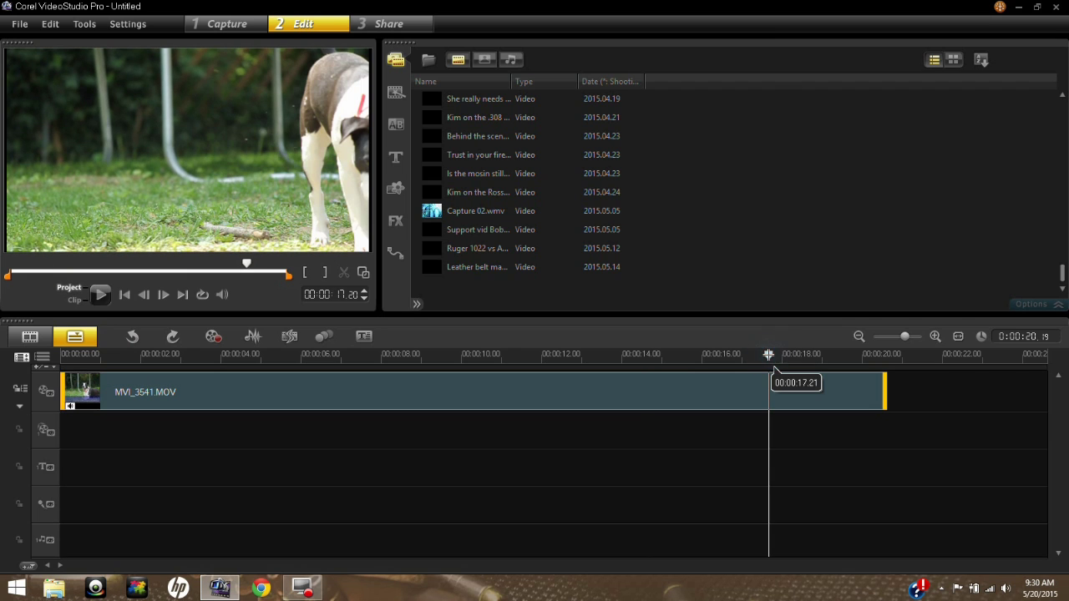
click(592, 354)
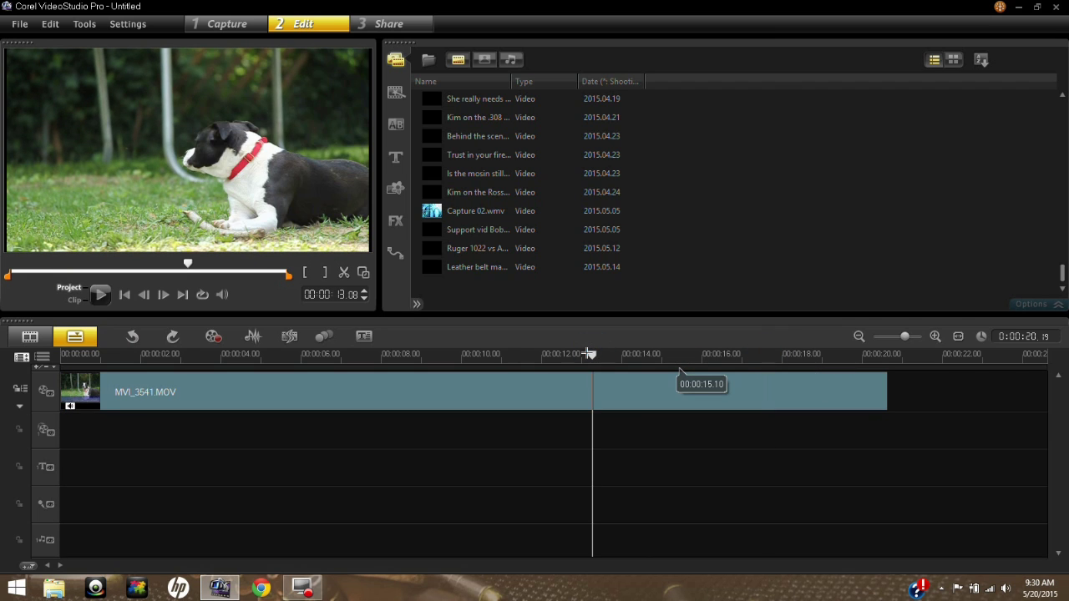
click(505, 354)
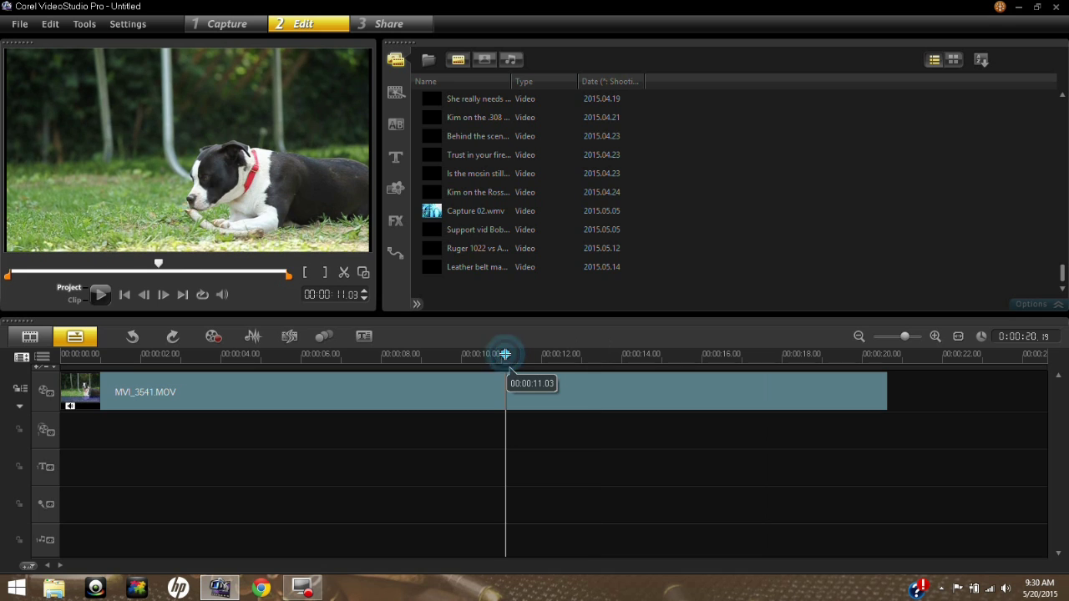
click(243, 354)
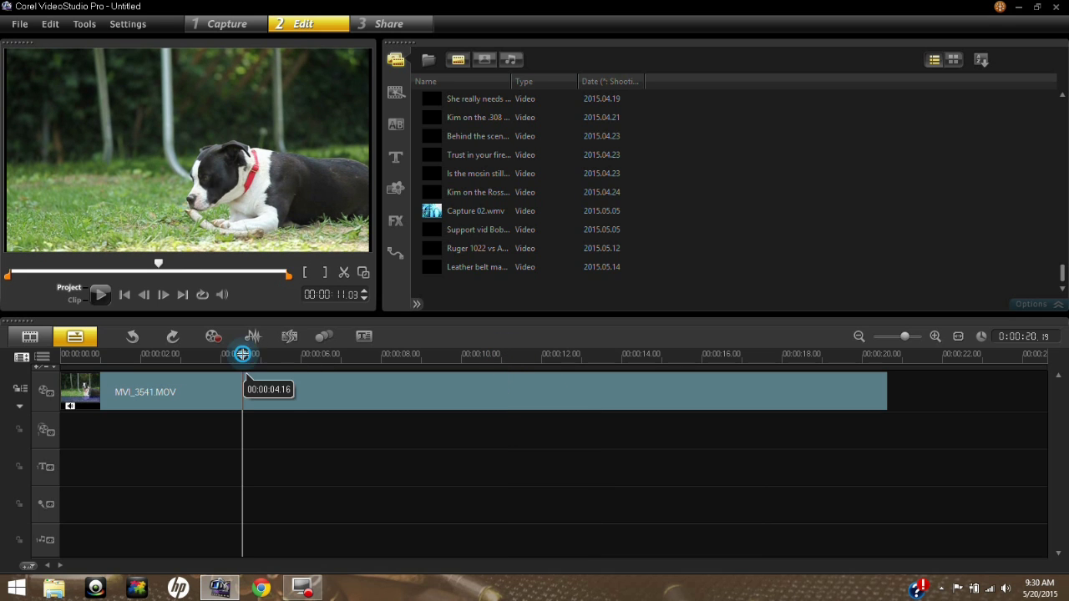
drag(248, 366, 660, 379)
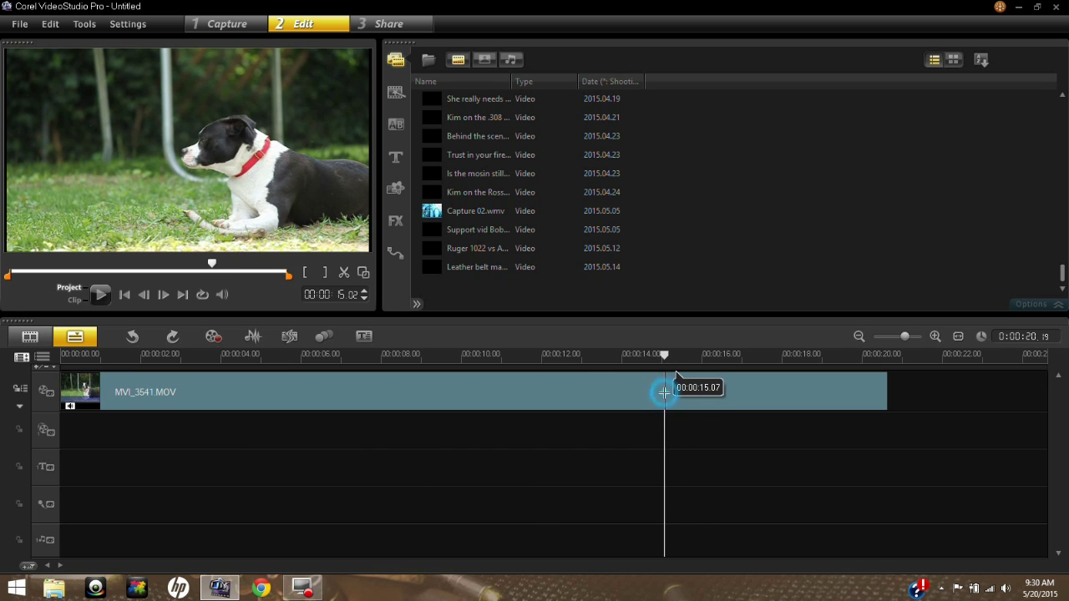
double_click(664, 392)
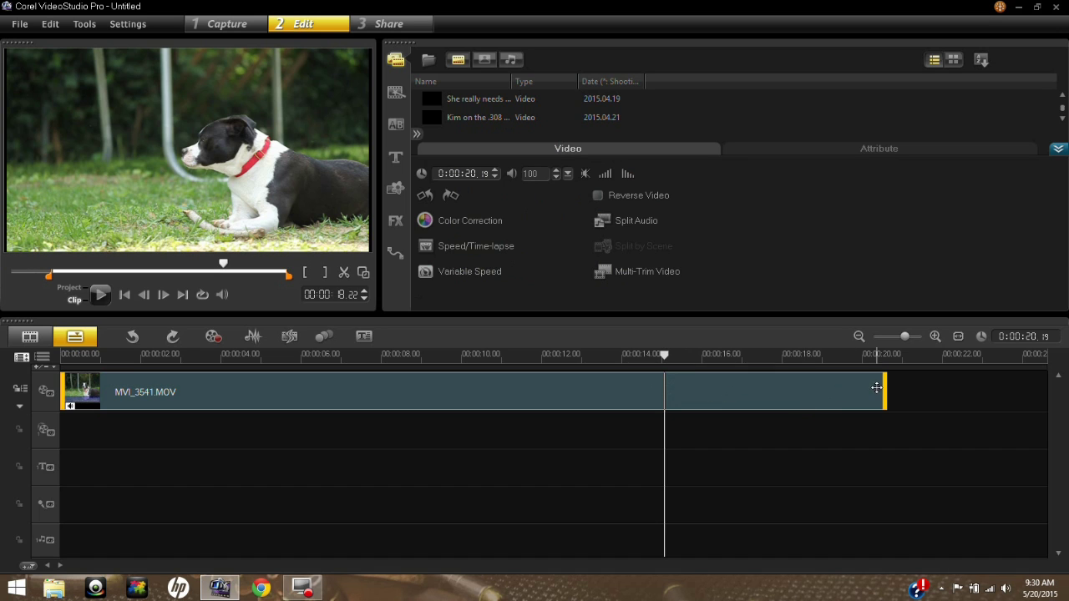
drag(884, 385, 675, 402)
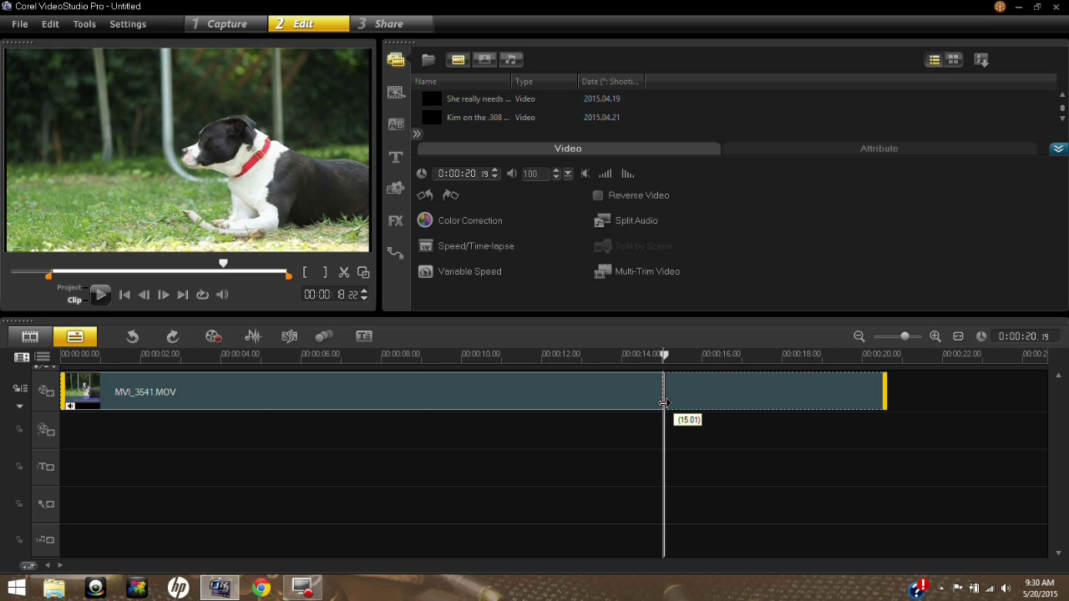
drag(666, 404, 666, 403)
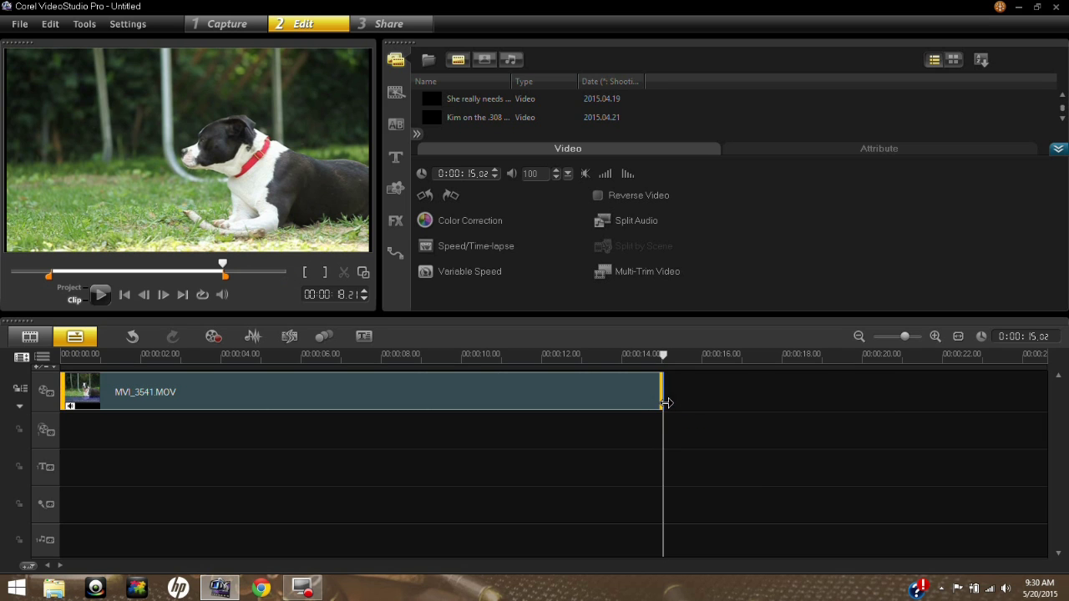
Scrub through the trimmed MVI_3541.MOV clip and play it from near its start
click(69, 356)
drag(67, 355, 612, 368)
drag(432, 354, 86, 354)
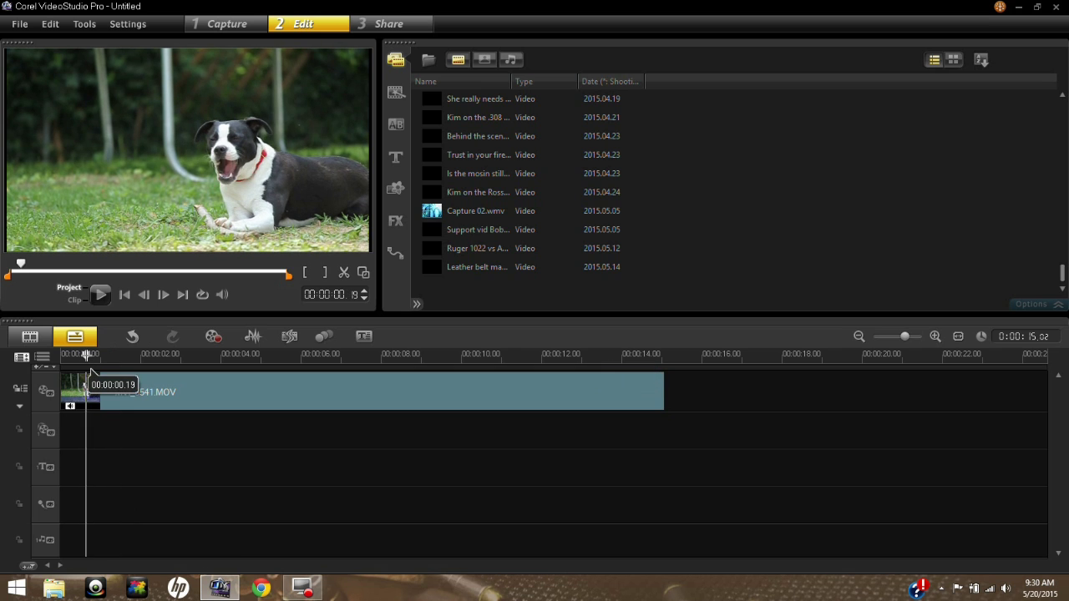
key(space)
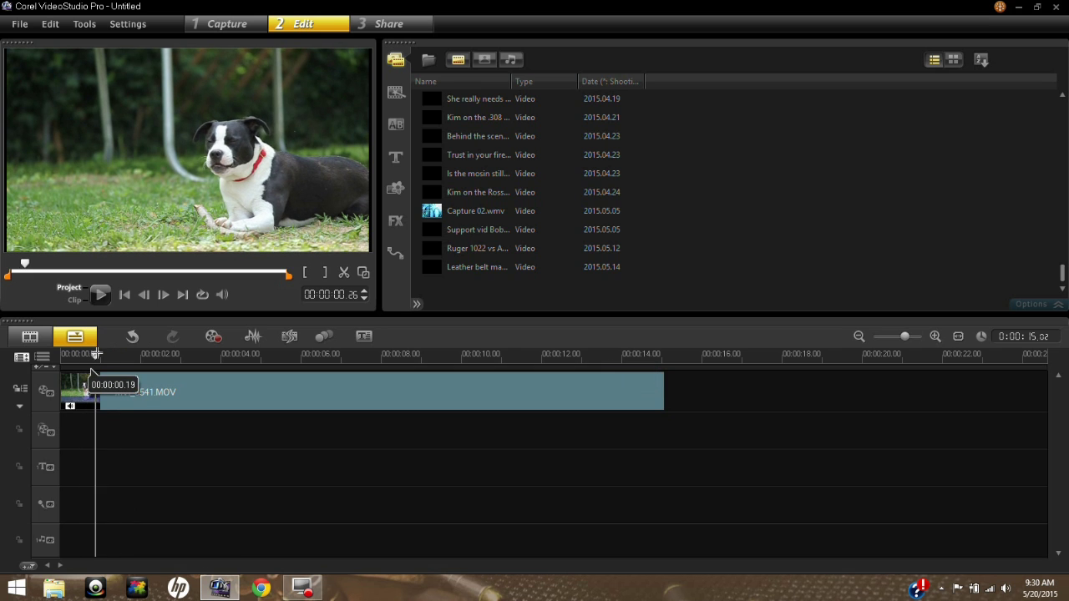
Examine the output formats offered for creating a video file, including Blu-ray and MPEG-4, and return to editing the clip
click(390, 27)
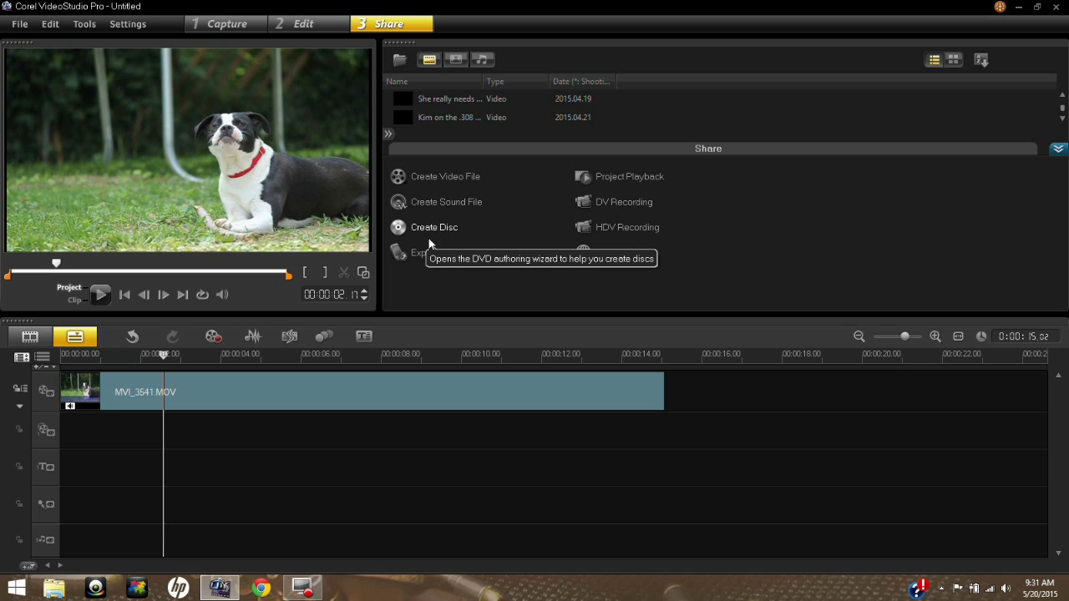
click(434, 179)
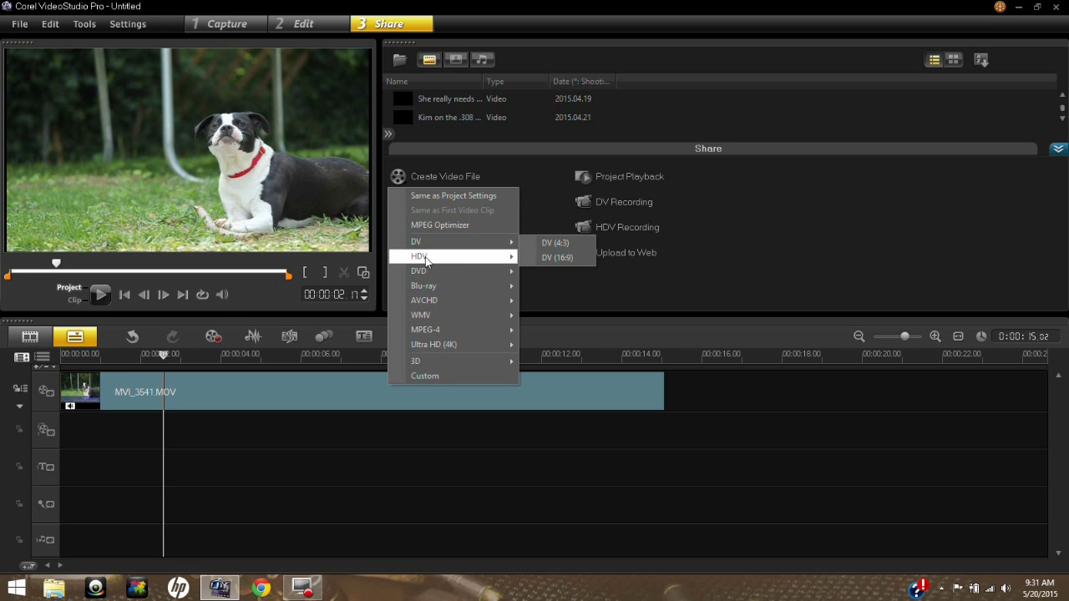
mouse_move(427, 273)
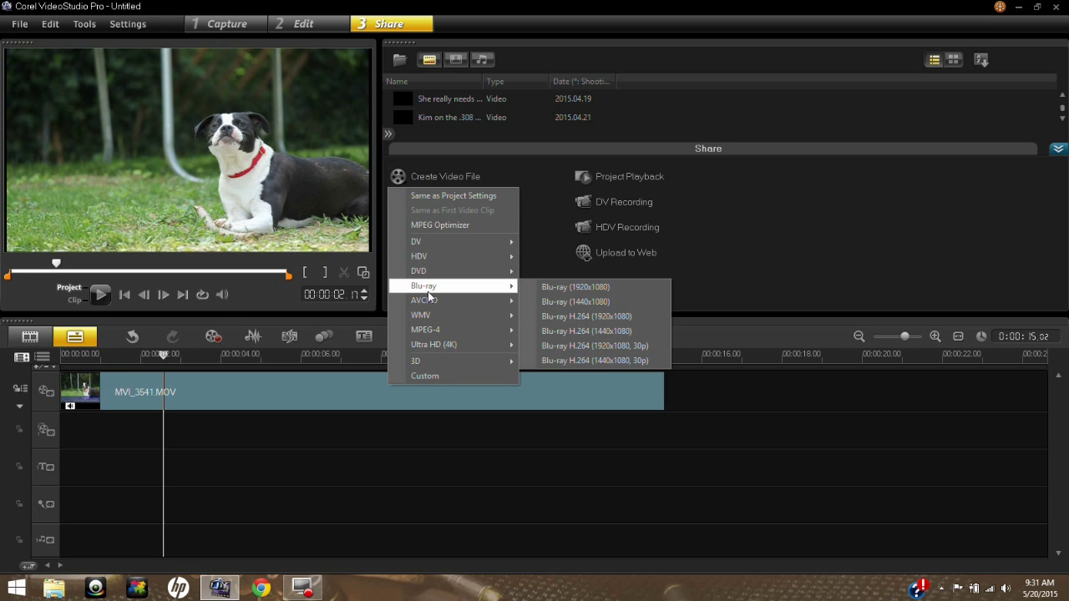
mouse_move(432, 335)
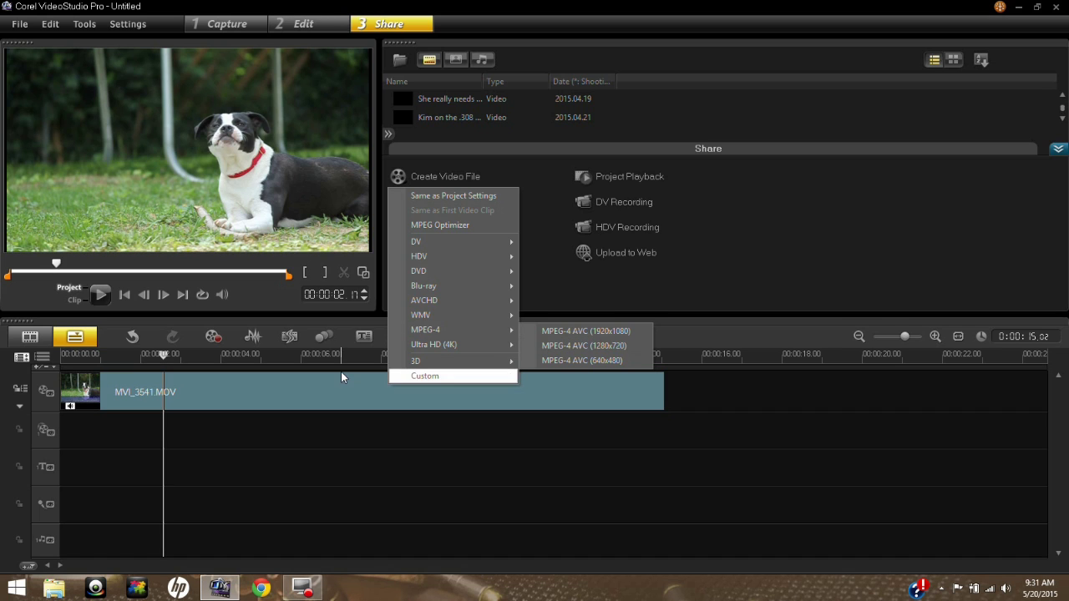
click(250, 380)
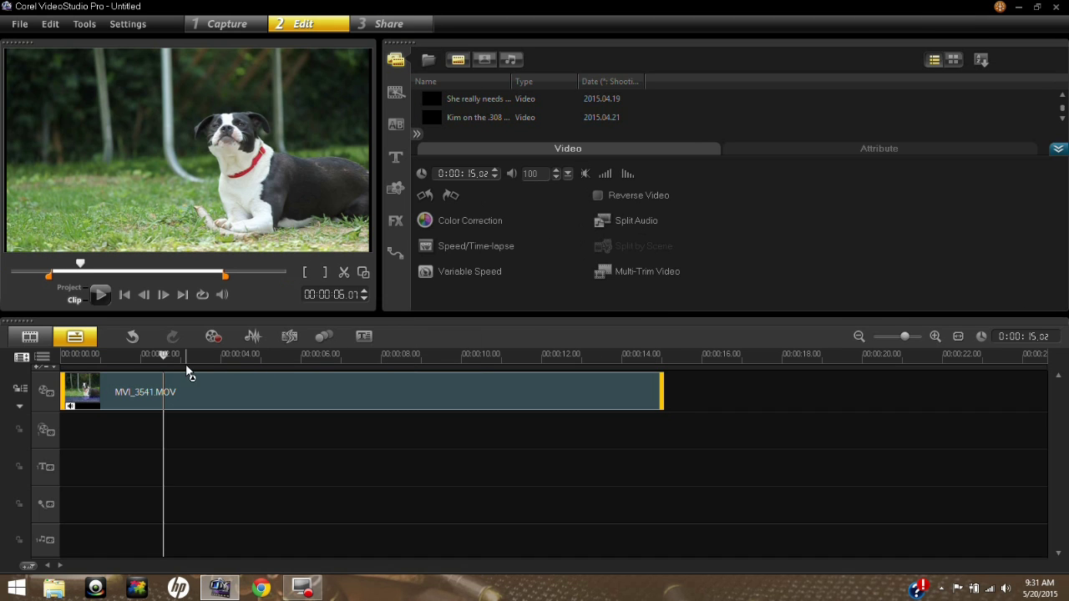
Return the playhead near the project start and browse the transition, title, graphic, filter and instant project libraries
drag(165, 355, 63, 354)
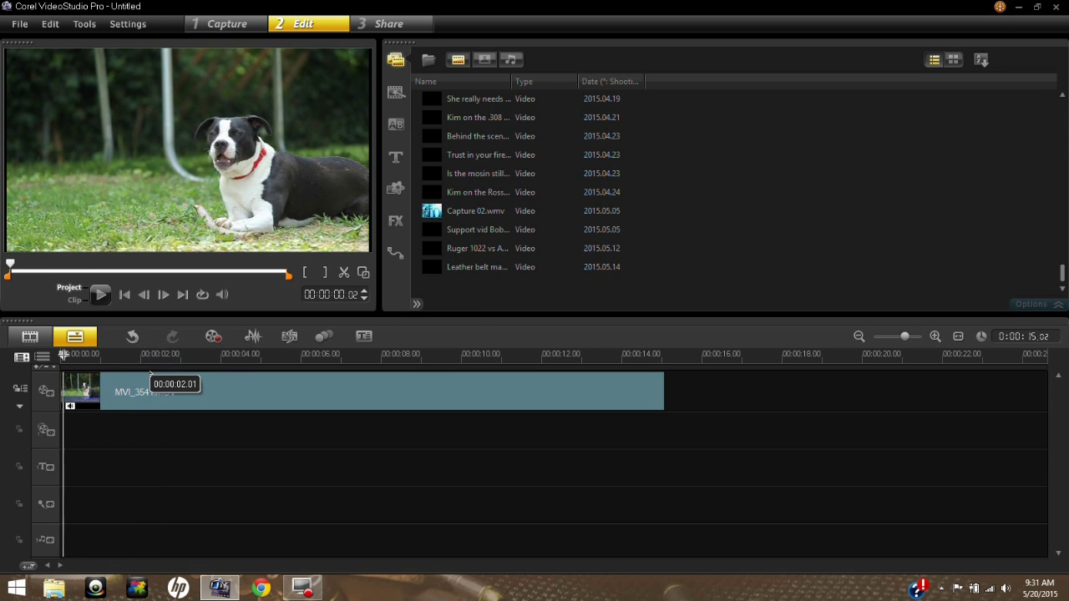
click(94, 355)
drag(94, 355, 72, 355)
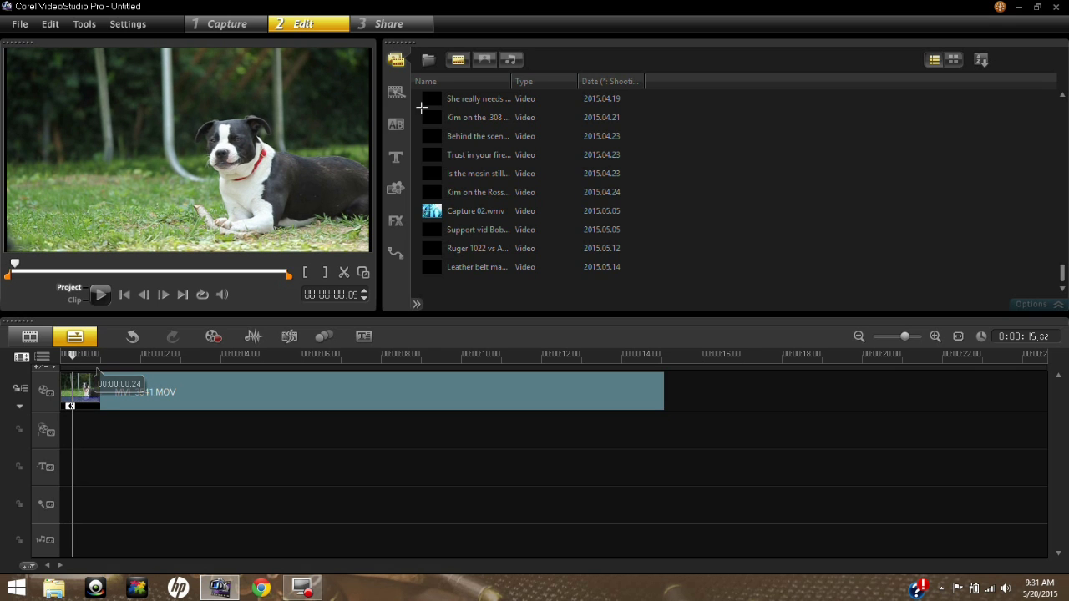
click(395, 124)
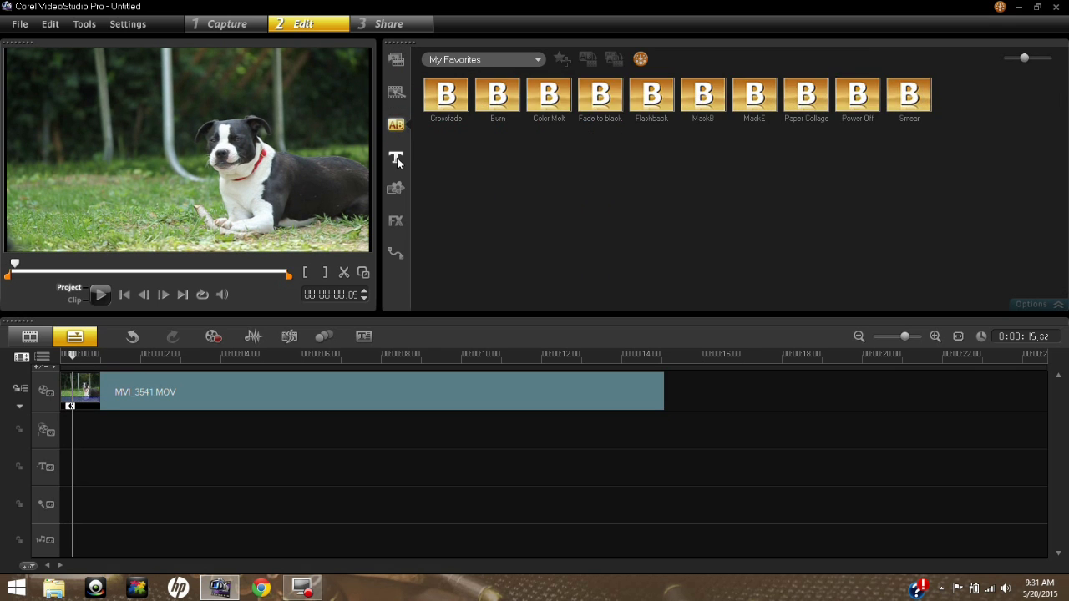
click(396, 159)
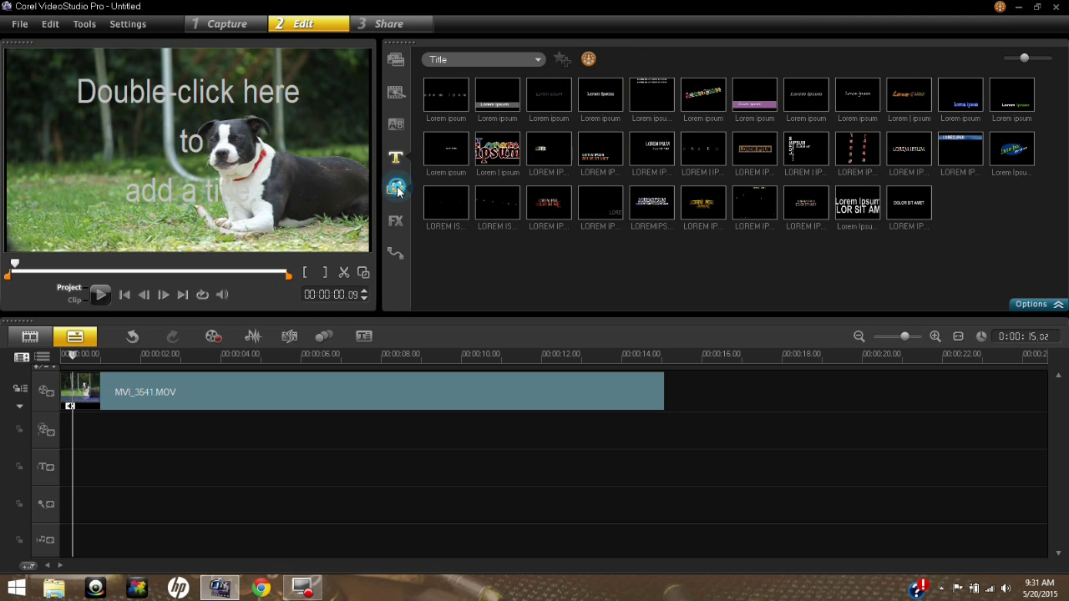
click(397, 189)
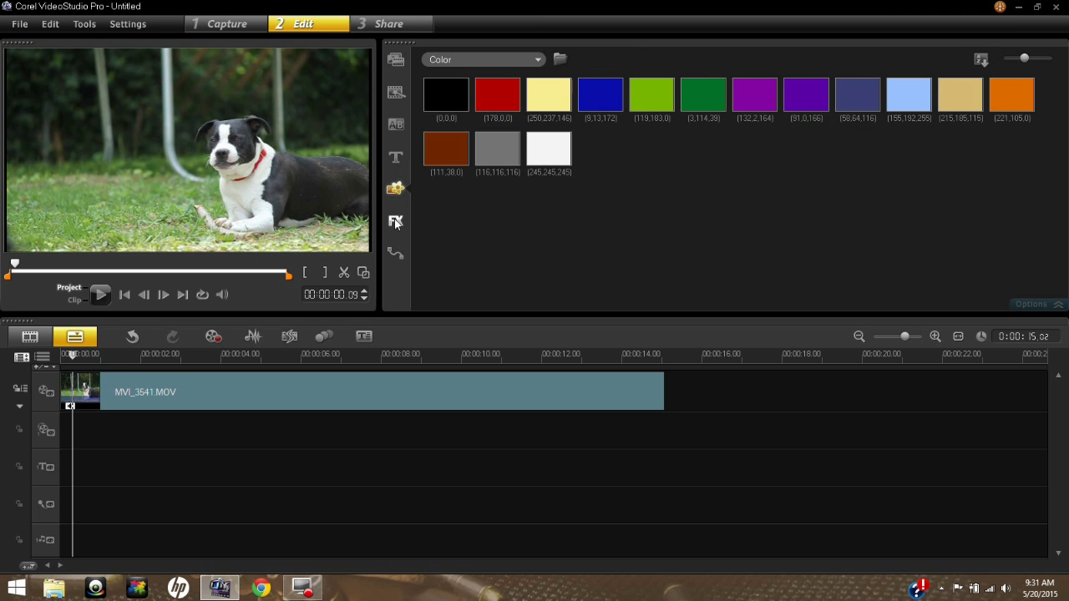
click(396, 222)
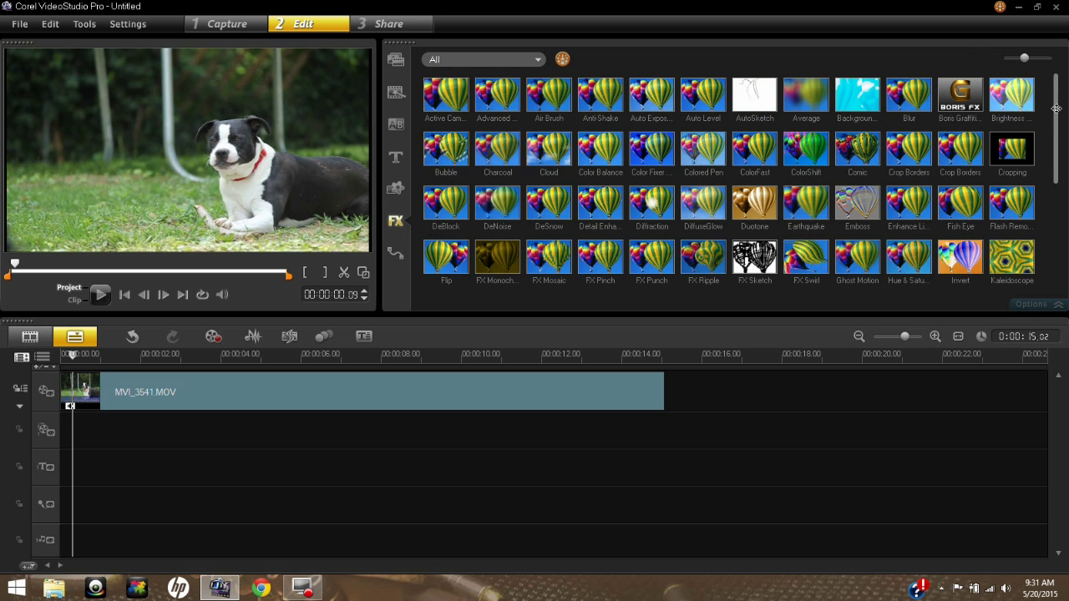
mouse_move(1056, 109)
mouse_down()
mouse_move(1053, 242)
mouse_move(1050, 114)
mouse_up()
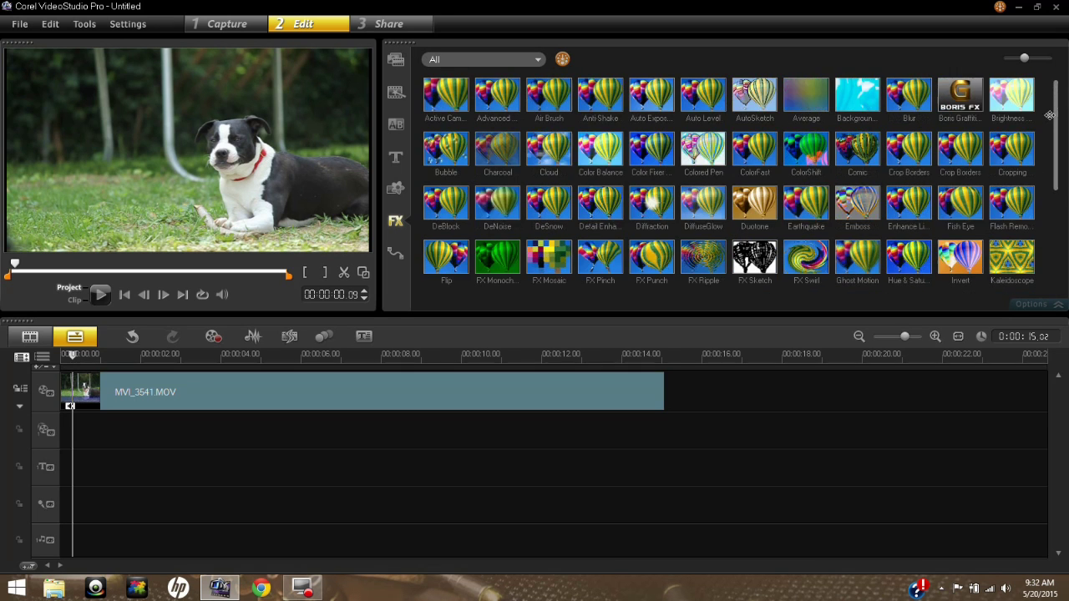
click(400, 127)
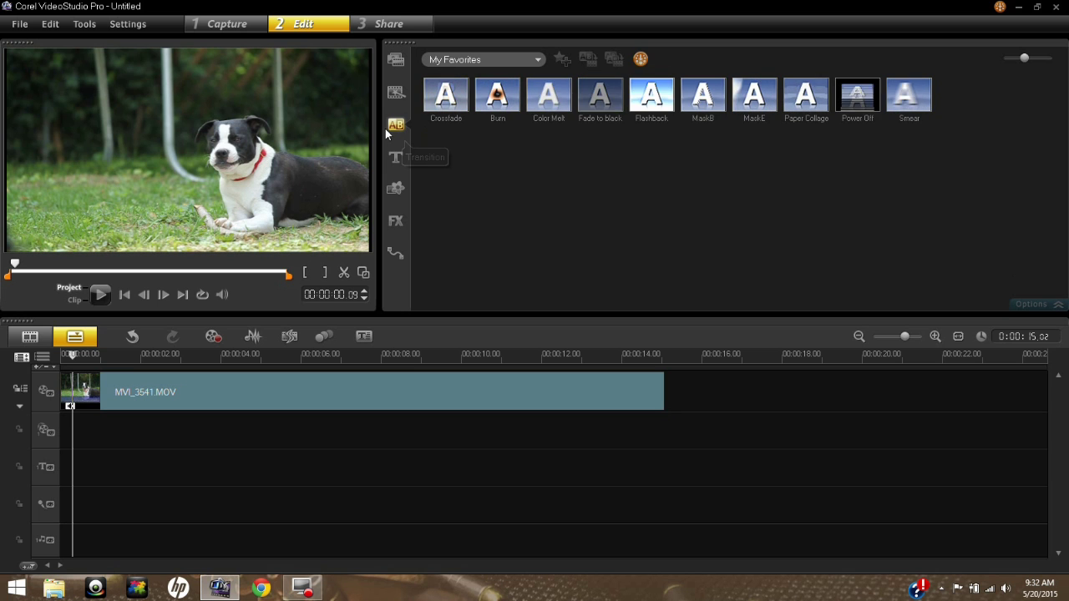
click(395, 93)
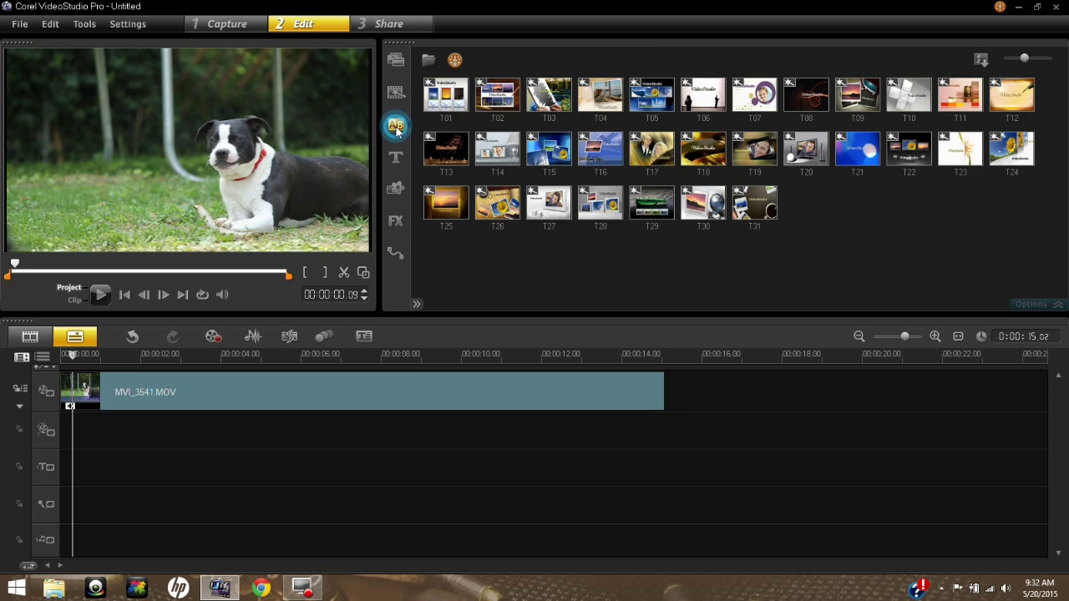
Add the Fade to black transition from My Favorites to the start of the MVI_3541.MOV clip
click(397, 127)
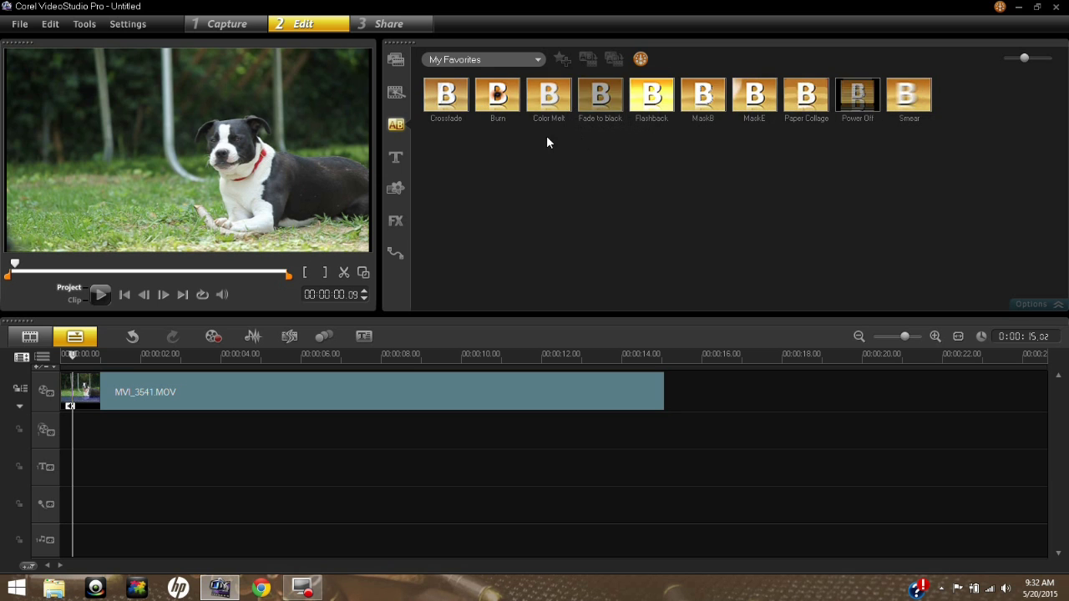
click(600, 97)
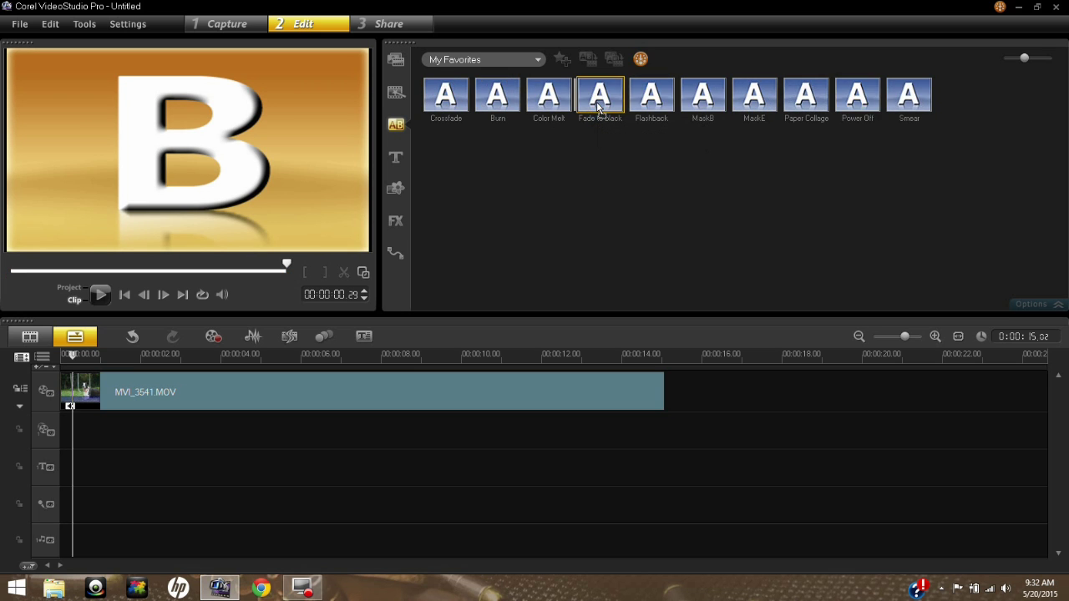
drag(598, 107, 250, 378)
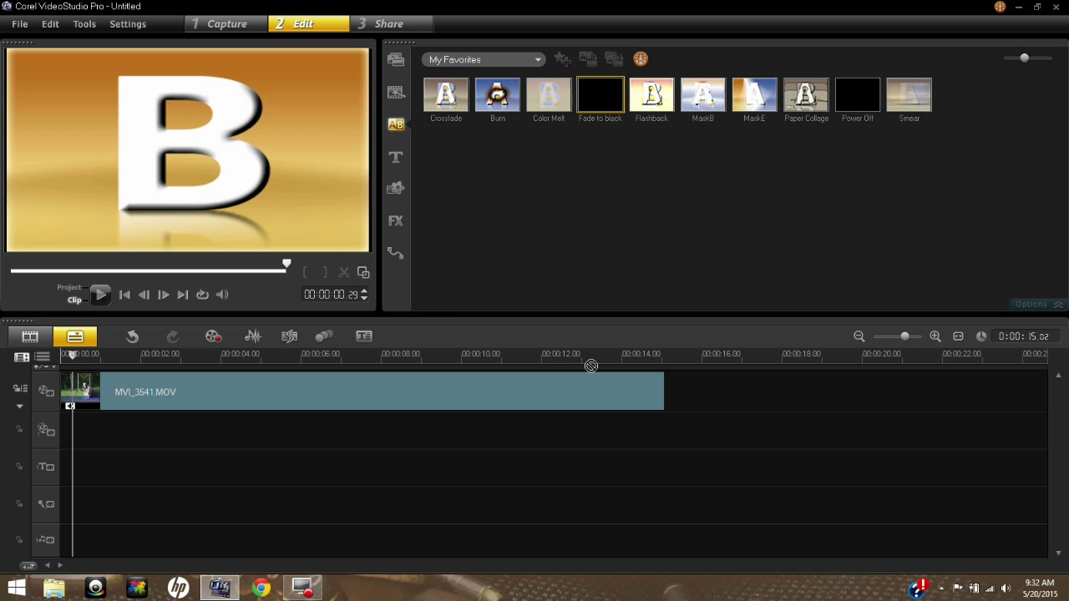
drag(590, 366, 101, 386)
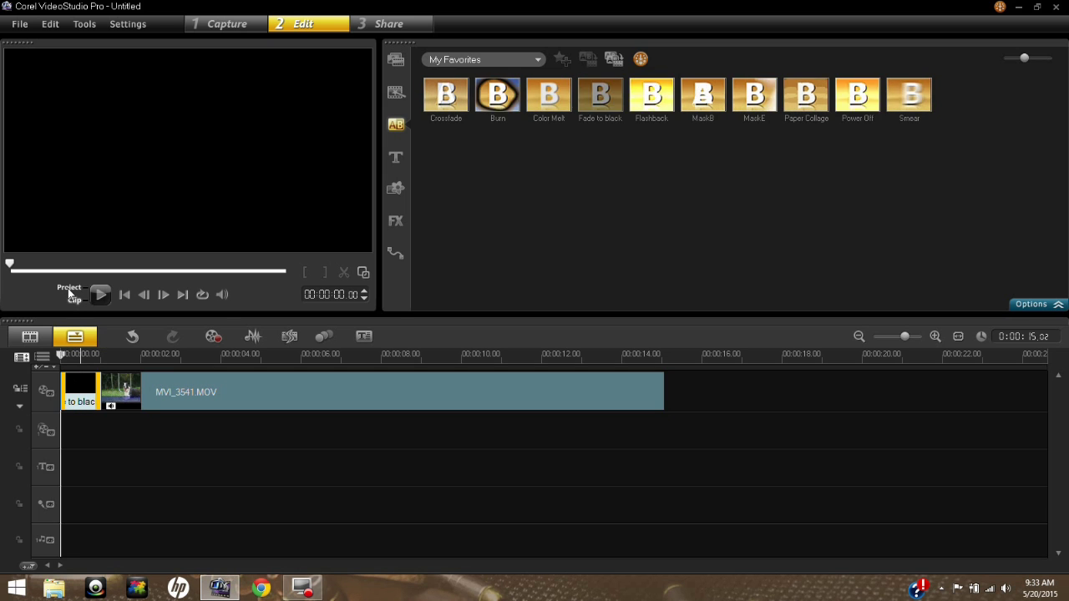
Play the whole project from the start to review the opening Fade to black transition
click(68, 288)
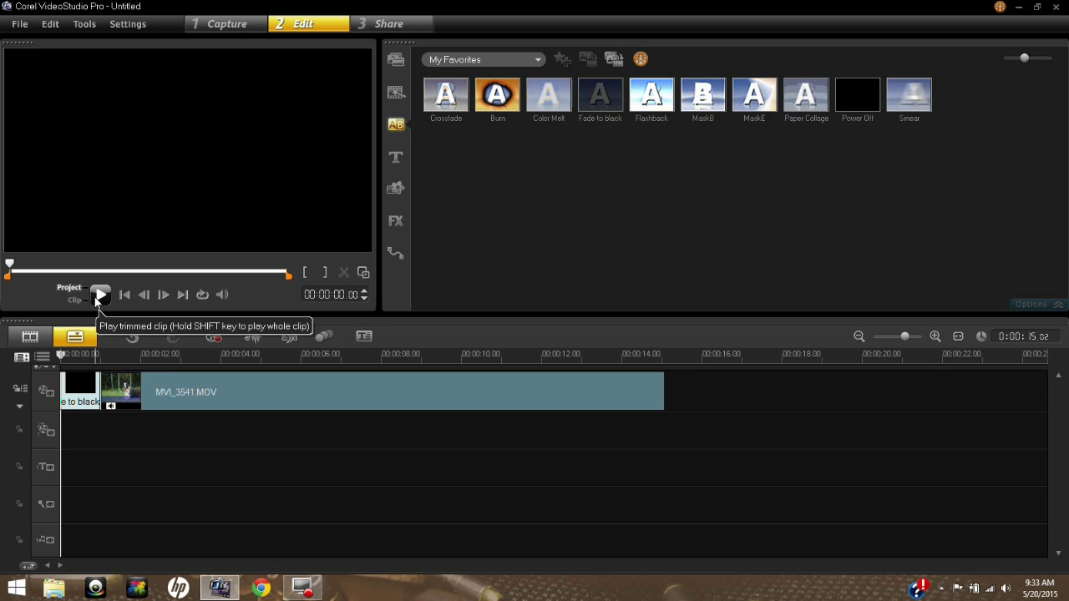
click(98, 298)
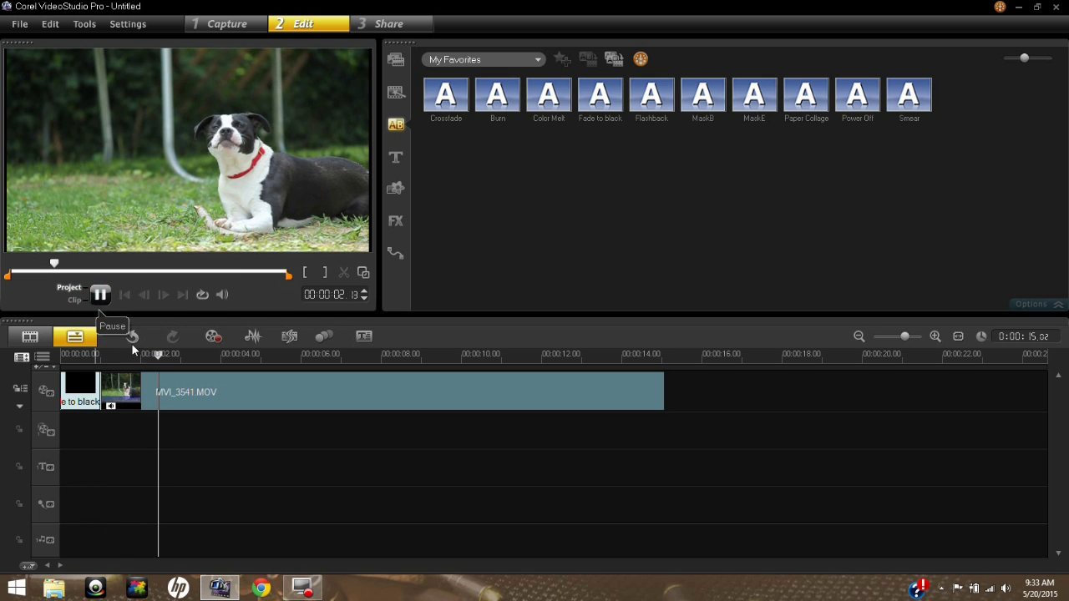
click(81, 355)
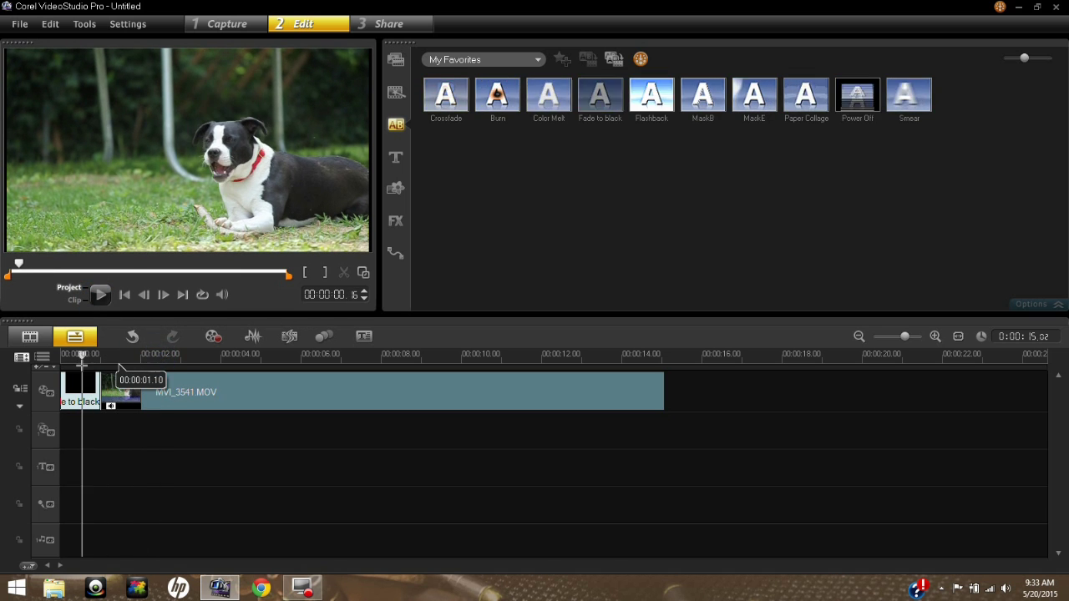
click(68, 383)
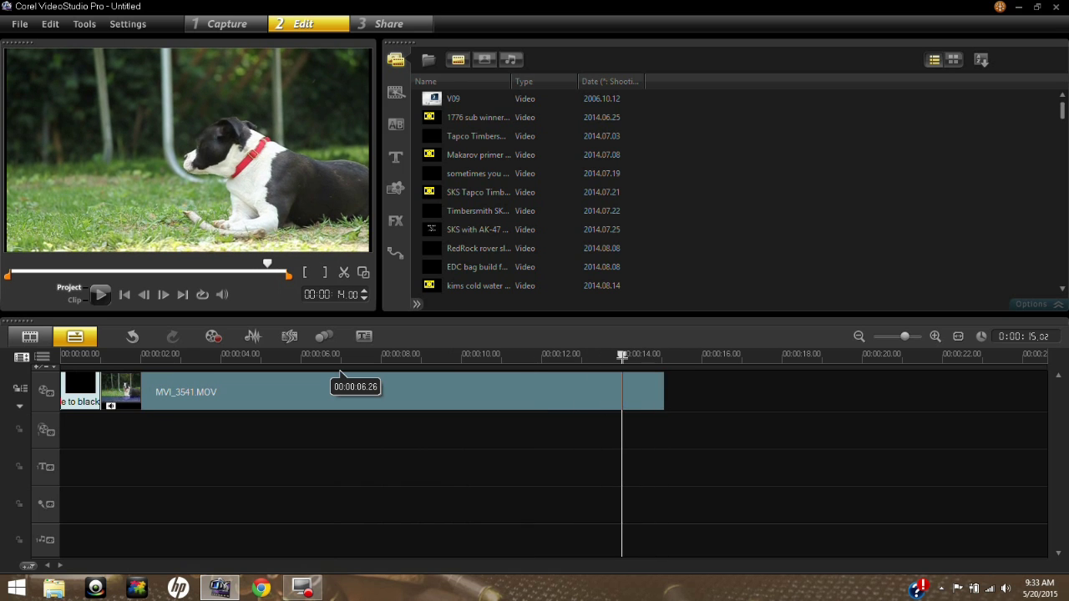
Add the MaskB transition from the My Favorites transitions to the end of the MVI_3541.MOV clip
click(398, 126)
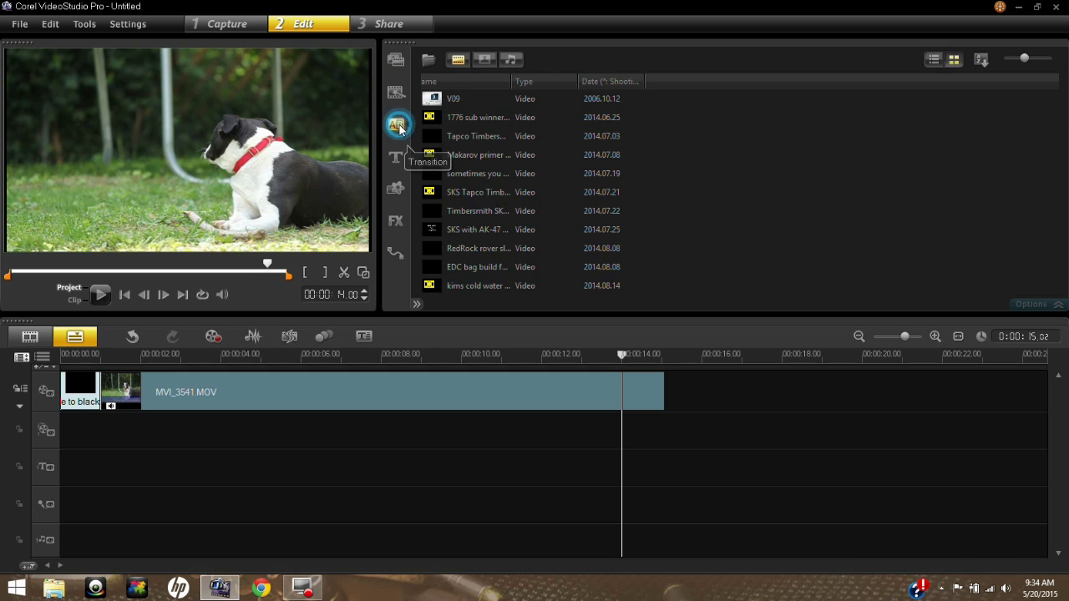
click(590, 103)
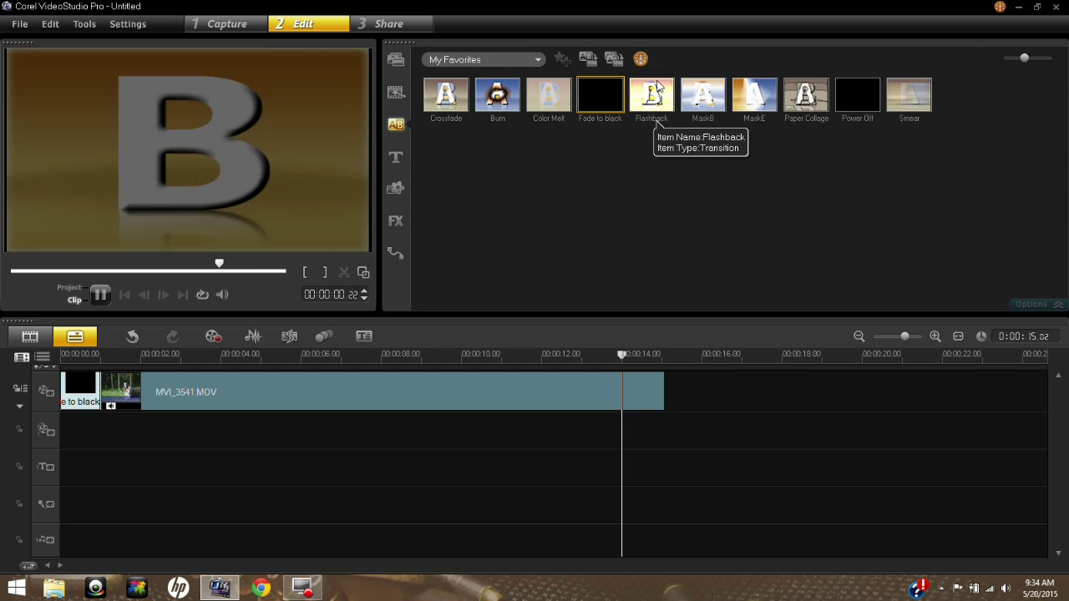
click(706, 99)
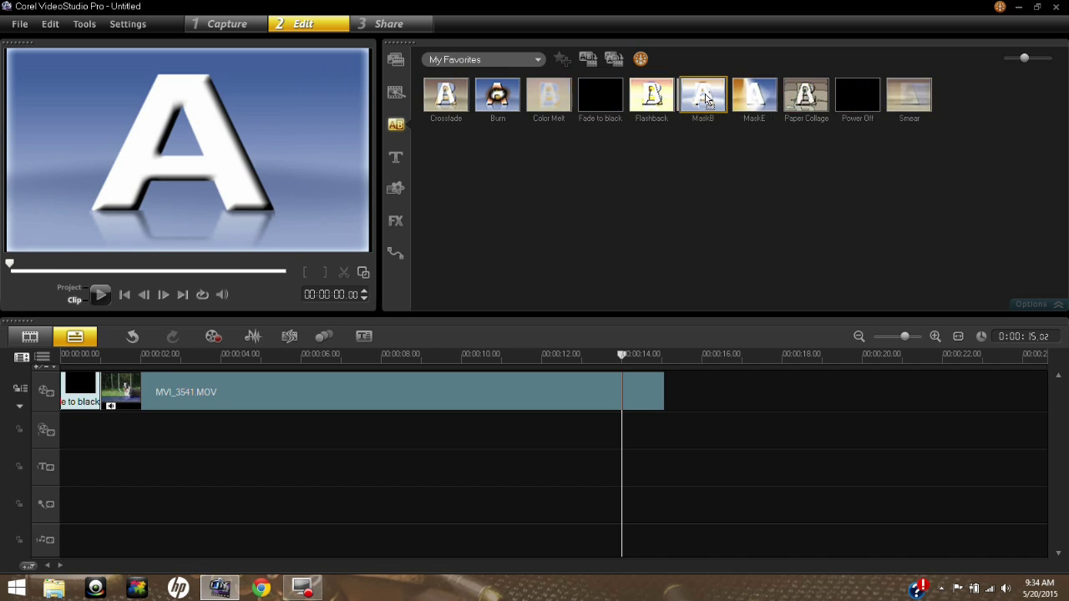
drag(654, 325, 560, 385)
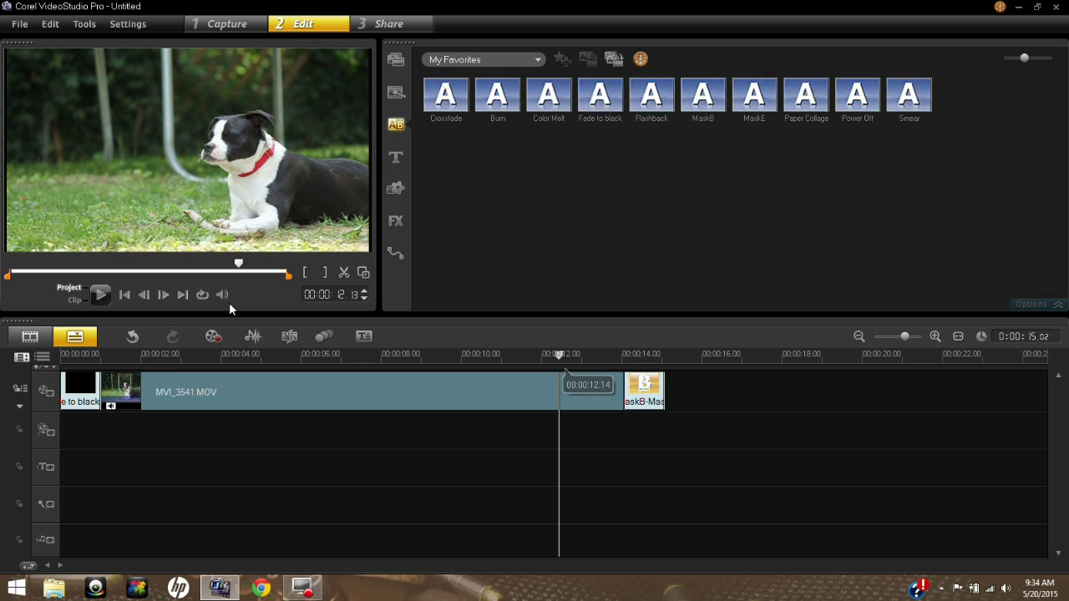
Play the project from about 12 seconds to the end to review the closing MaskB transition
key(ctrl+z)
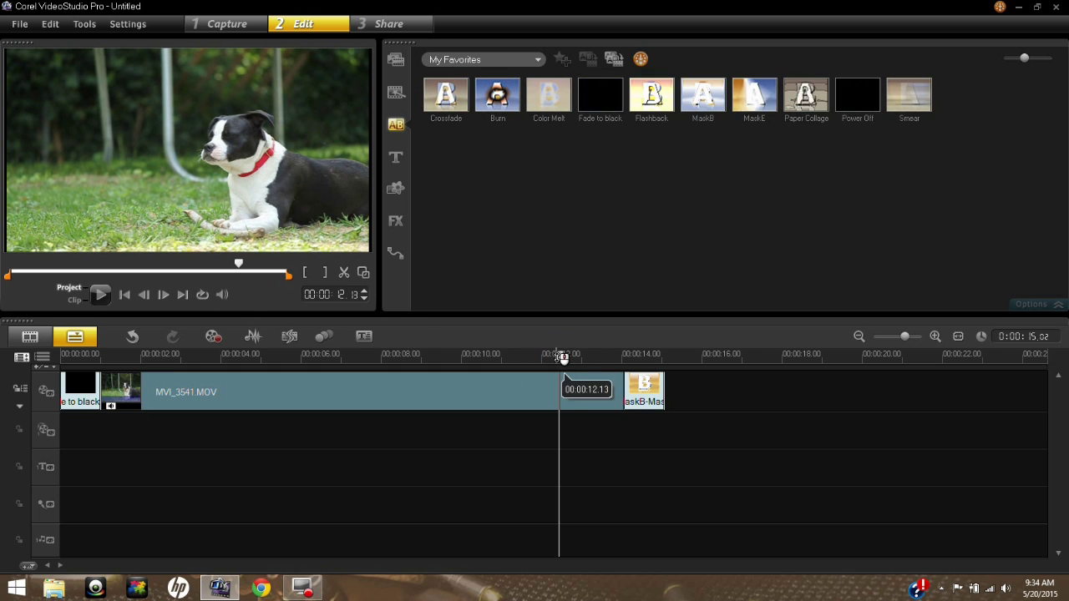
click(101, 294)
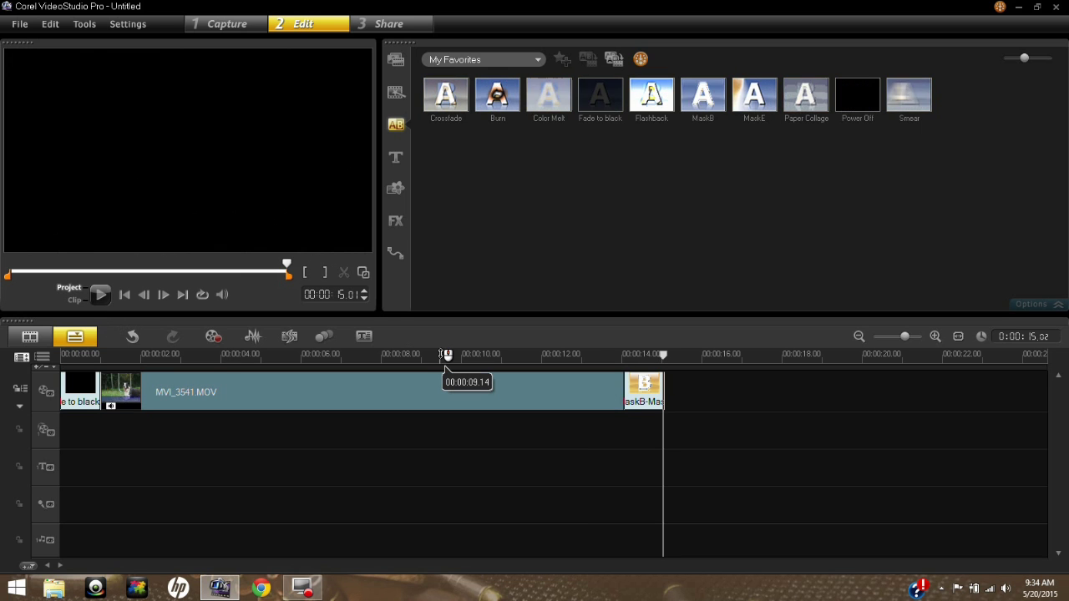
Scrub through the project from the start to examine the opening and closing transitions, and bring the playhead back to about 8 seconds
click(62, 355)
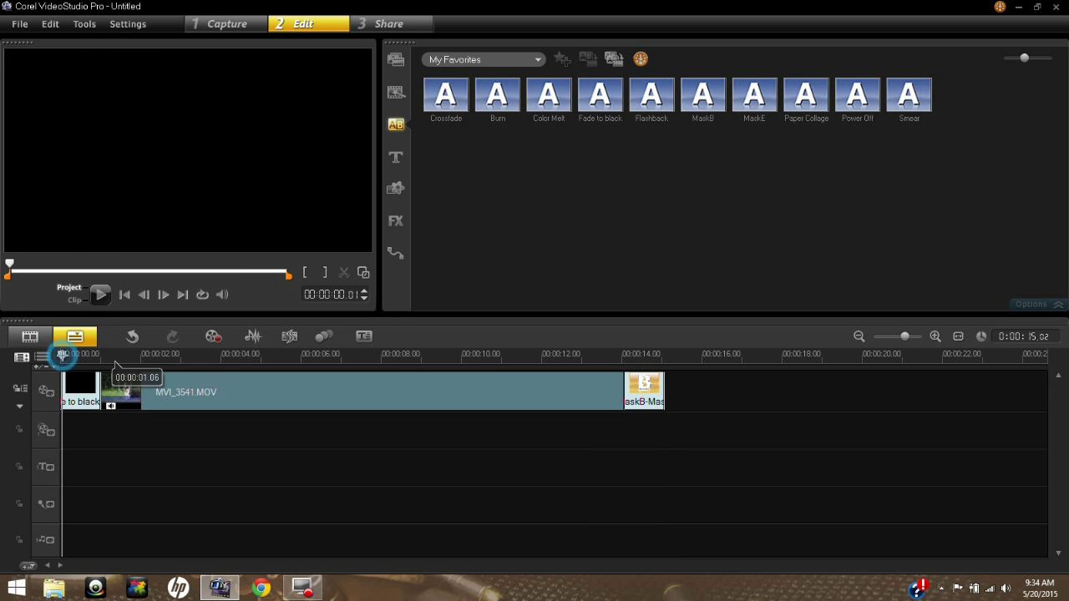
click(67, 355)
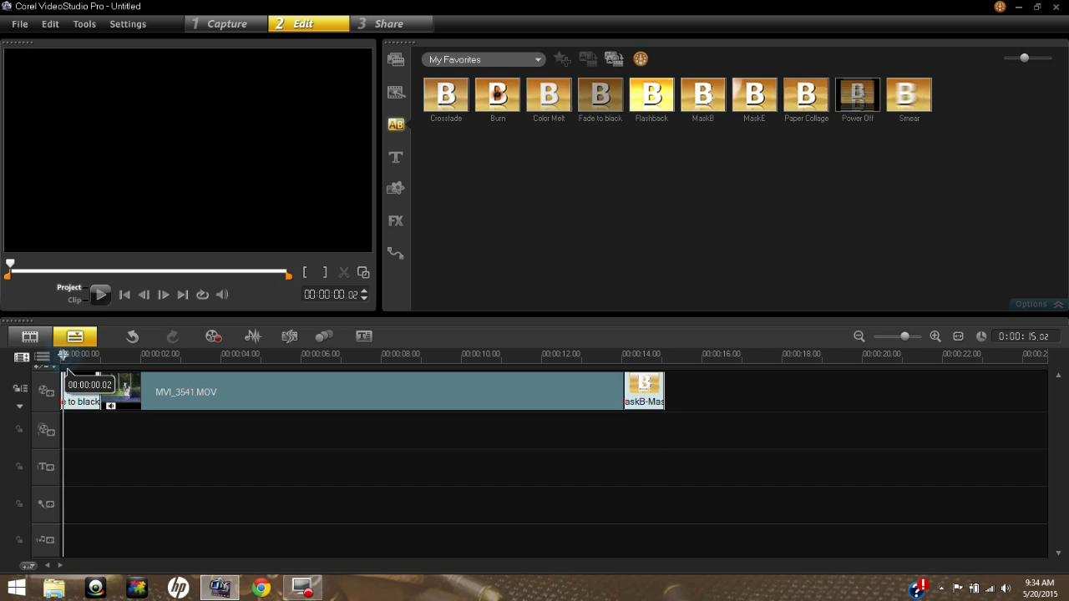
key(Right)
key(Right)
key(Right)
key(Right)
key(Right)
key(Right)
key(Right)
key(Right)
key(Right)
key(Right)
key(Right)
key(Right)
key(Right)
key(Right)
key(Right)
key(Right)
key(Right)
key(Right)
key(Right)
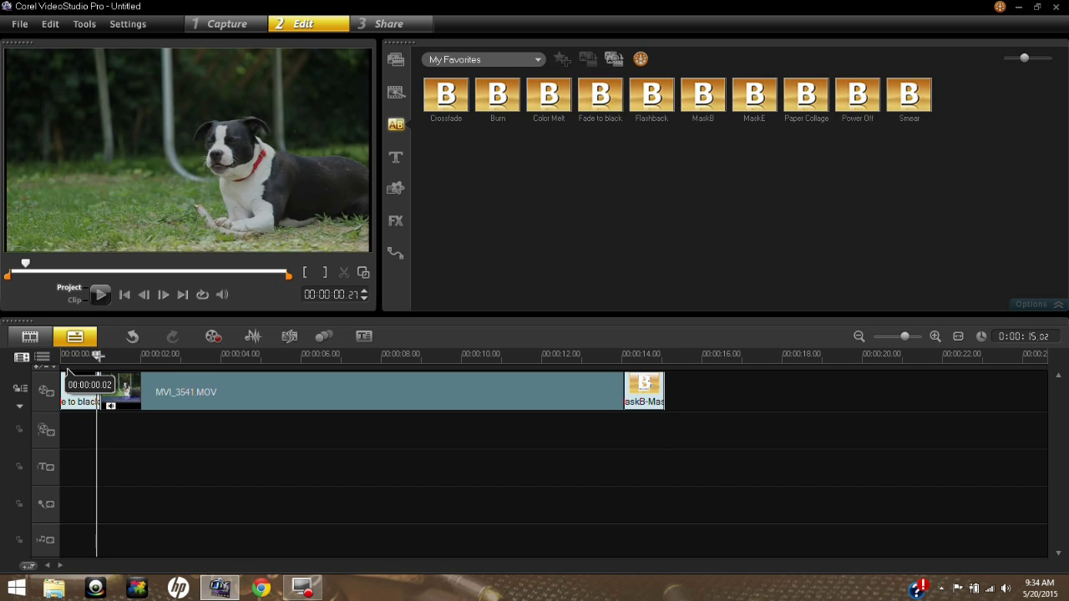
key(Right)
key(Right)
key(Right)
key(Right)
key(Right)
key(Right)
key(Right)
key(Right)
key(Right)
key(Right)
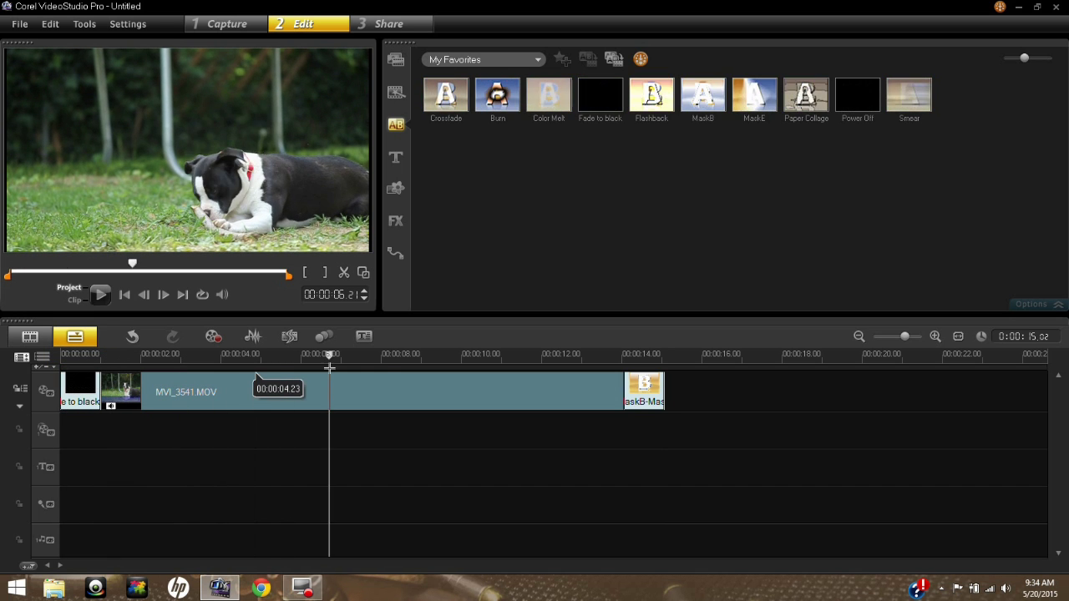
key(Right)
key(Right)
key(Right)
key(Right)
key(Right)
key(Right)
key(Right)
key(Right)
key(Right)
key(Right)
key(Right)
key(Right)
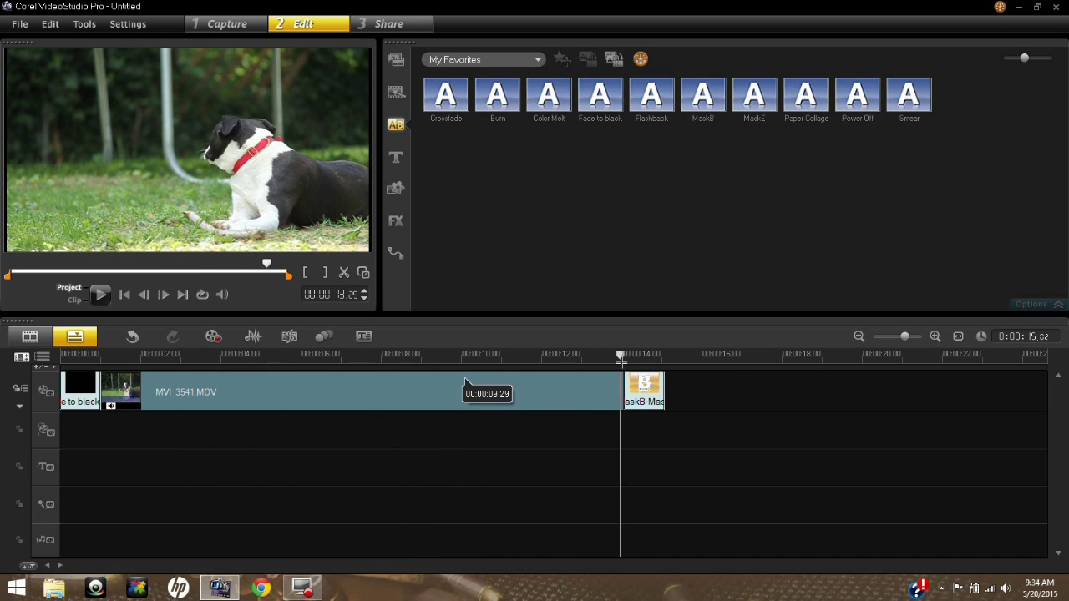
key(Right)
key(Right)
key(Right)
key(Right)
key(Right)
key(Right)
key(Right)
key(Right)
key(Right)
key(Right)
key(Right)
key(Right)
key(Right)
key(Right)
key(Right)
key(Right)
key(Right)
key(Right)
key(Right)
key(Right)
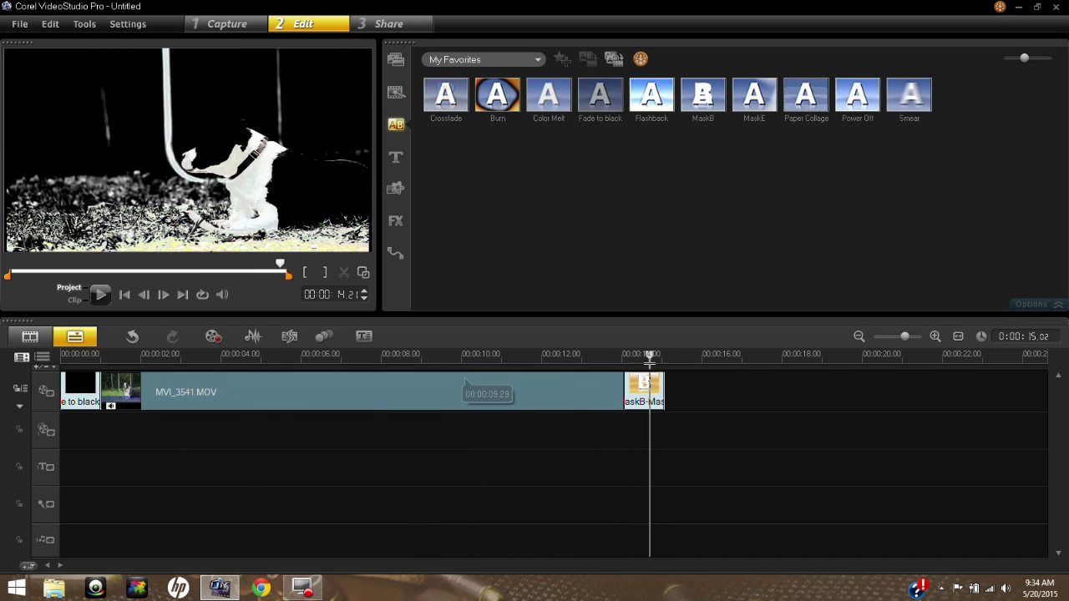
drag(649, 359, 403, 370)
Start creating a video file from the project in the MPEG-4 AVC (1280x720) format
click(399, 25)
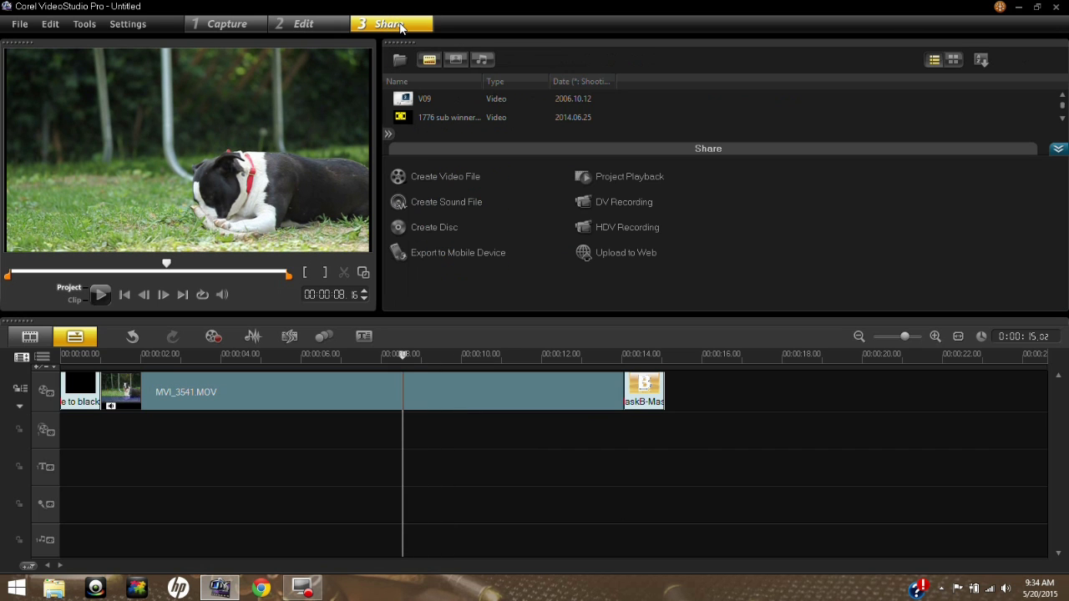
click(433, 173)
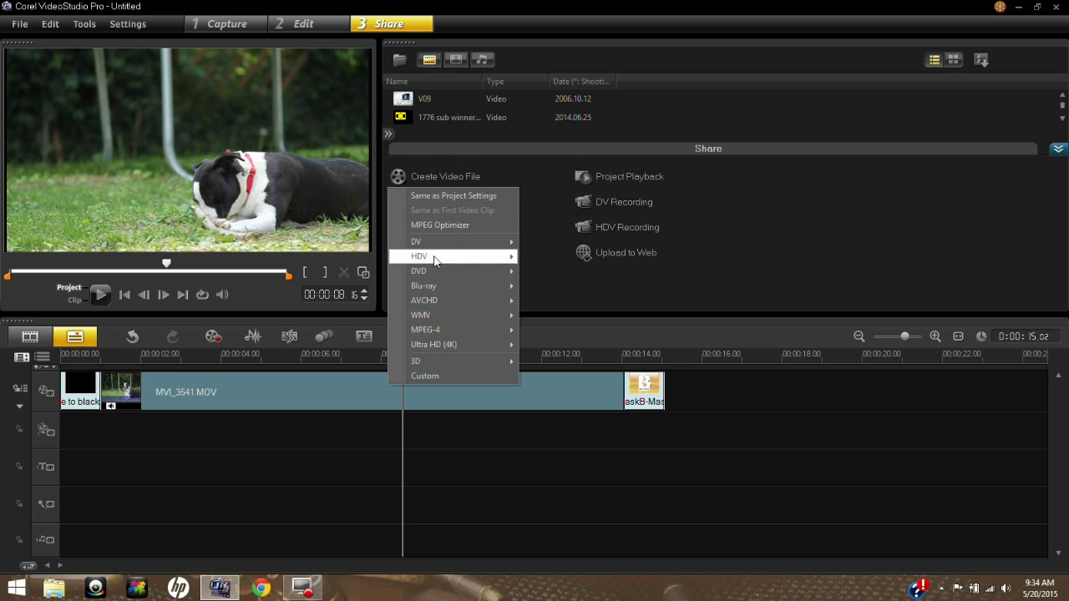
mouse_move(434, 333)
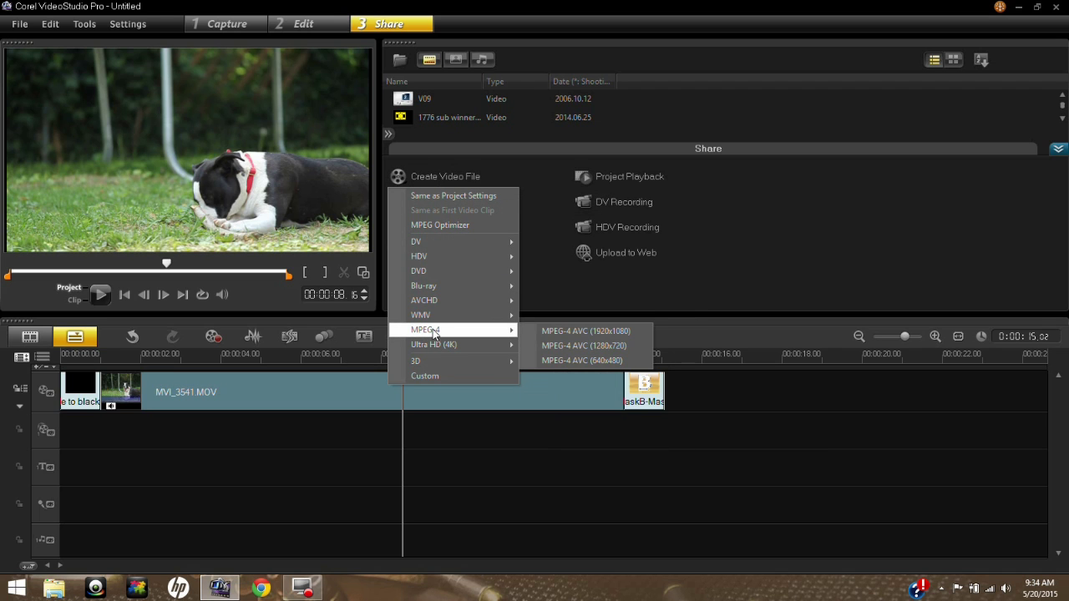
click(567, 347)
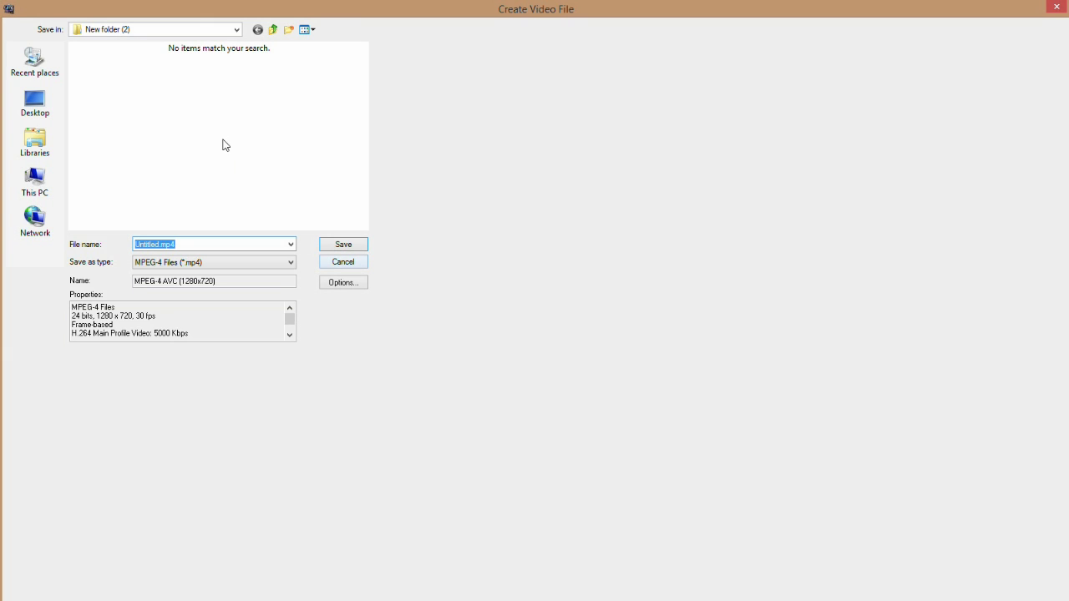
Save and render the video as "Corel editing" in the parent folder of New folder (2), and pause its preview playback
click(236, 29)
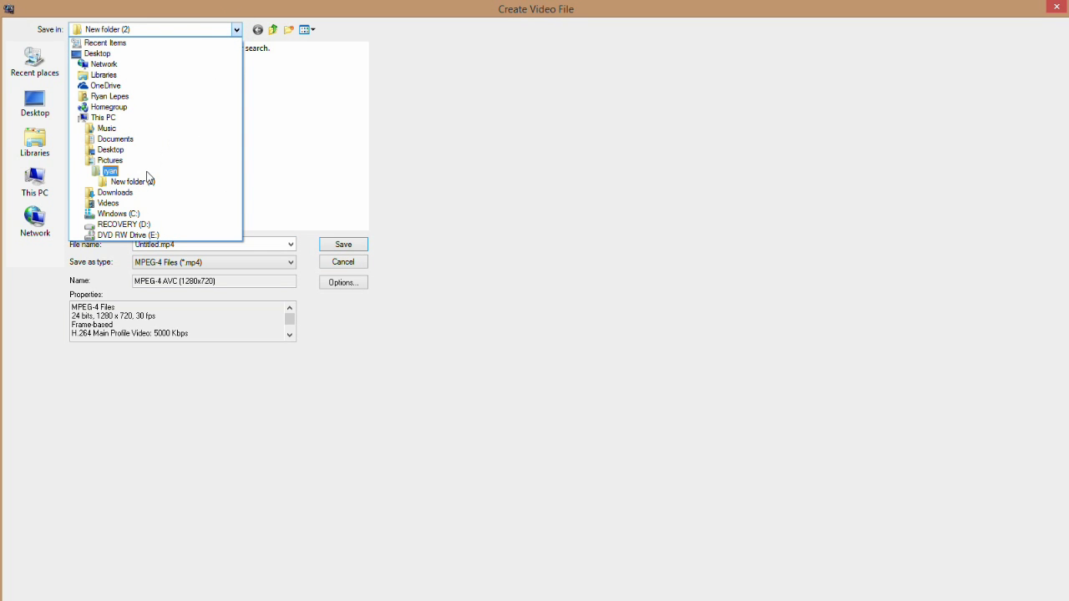
click(143, 171)
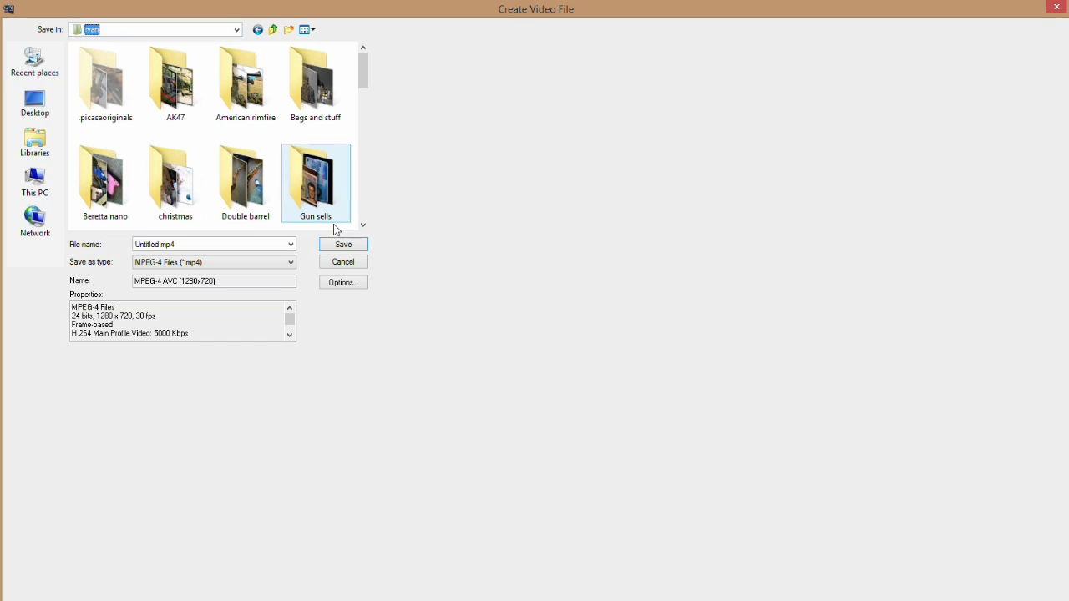
double_click(176, 243)
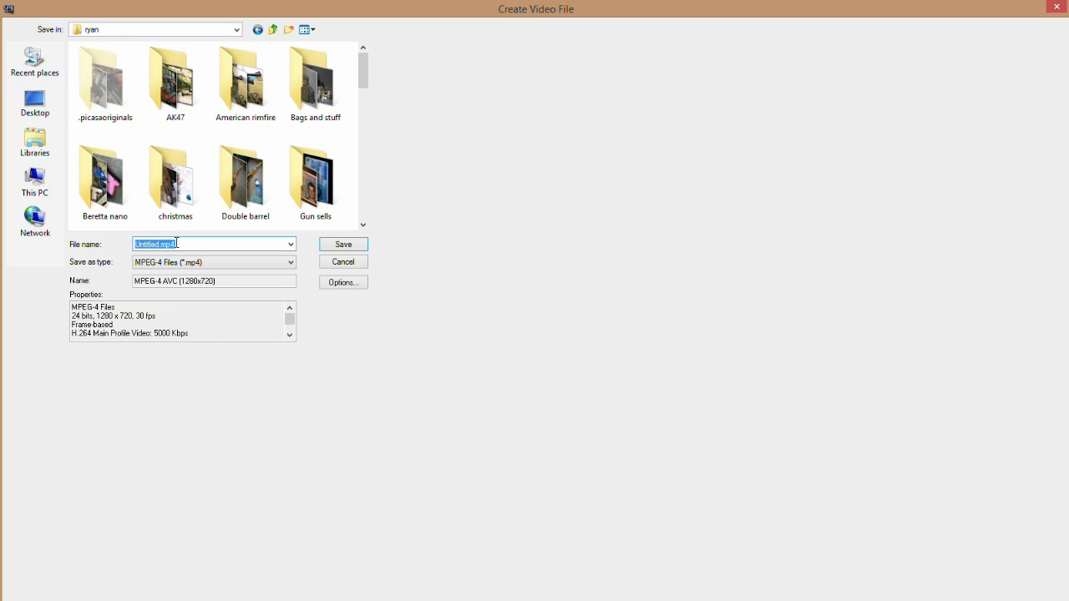
text(Corel editing)
click(345, 242)
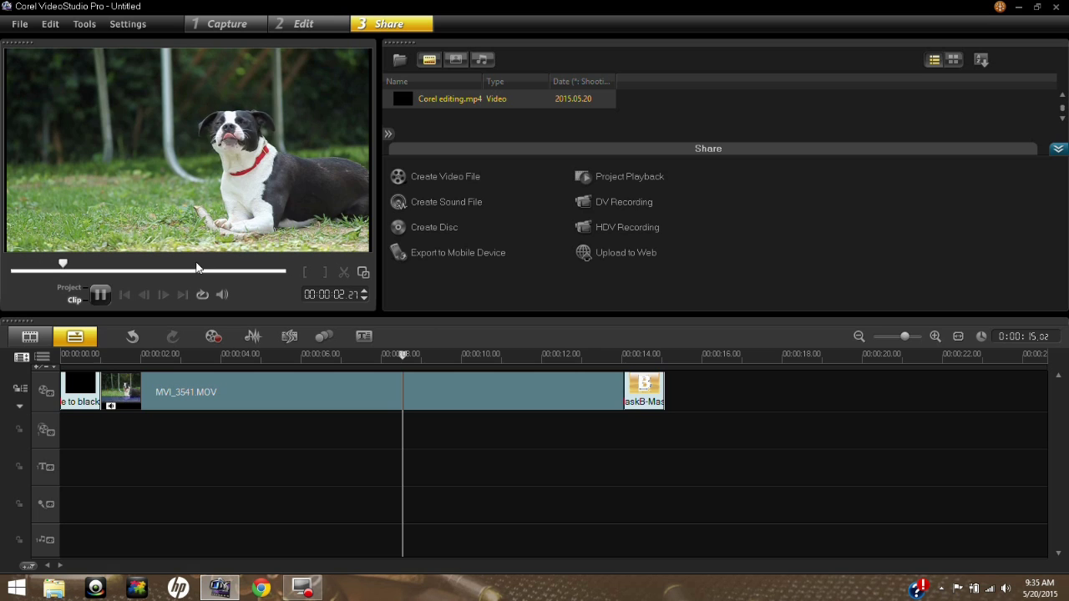
click(95, 297)
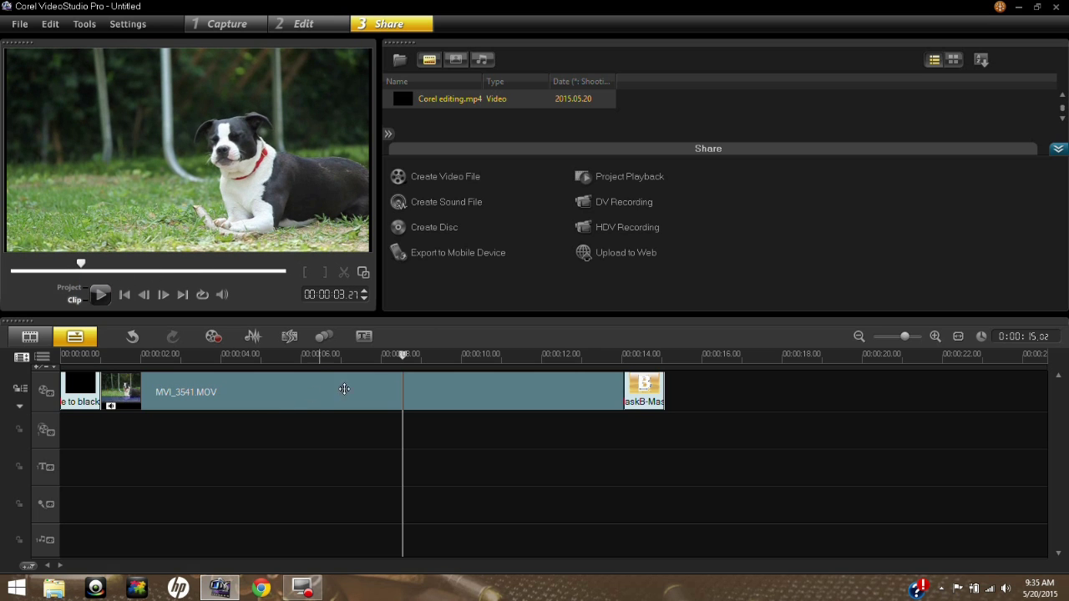